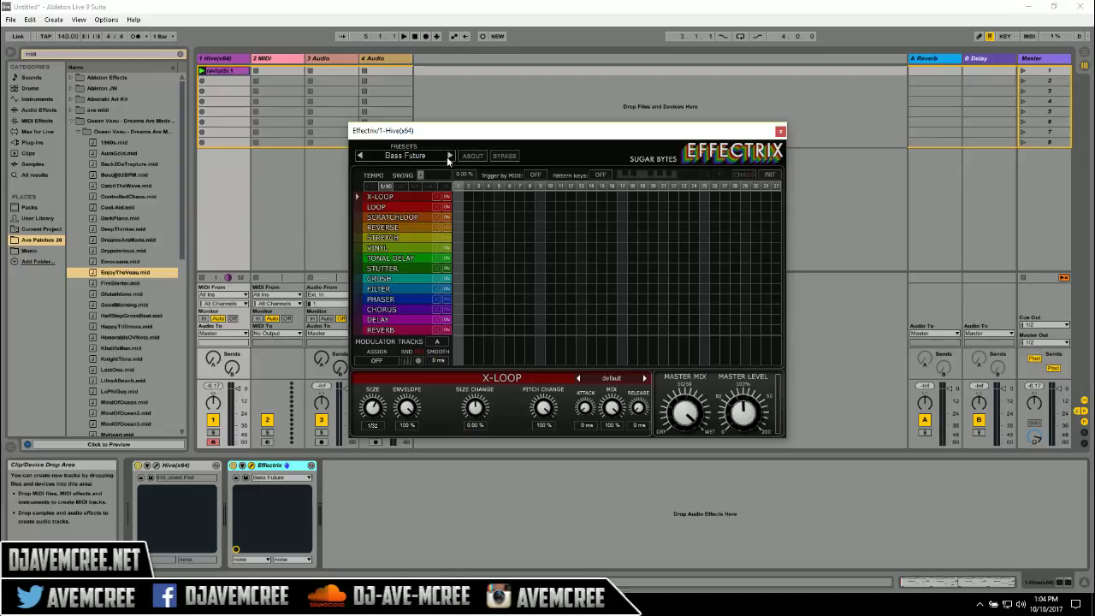
# Step: Reload the Bass Future preset in Effectrix and play the clip to compare the bypassed and the processed sound
pyautogui.click(449, 156)
pyautogui.click(360, 156)
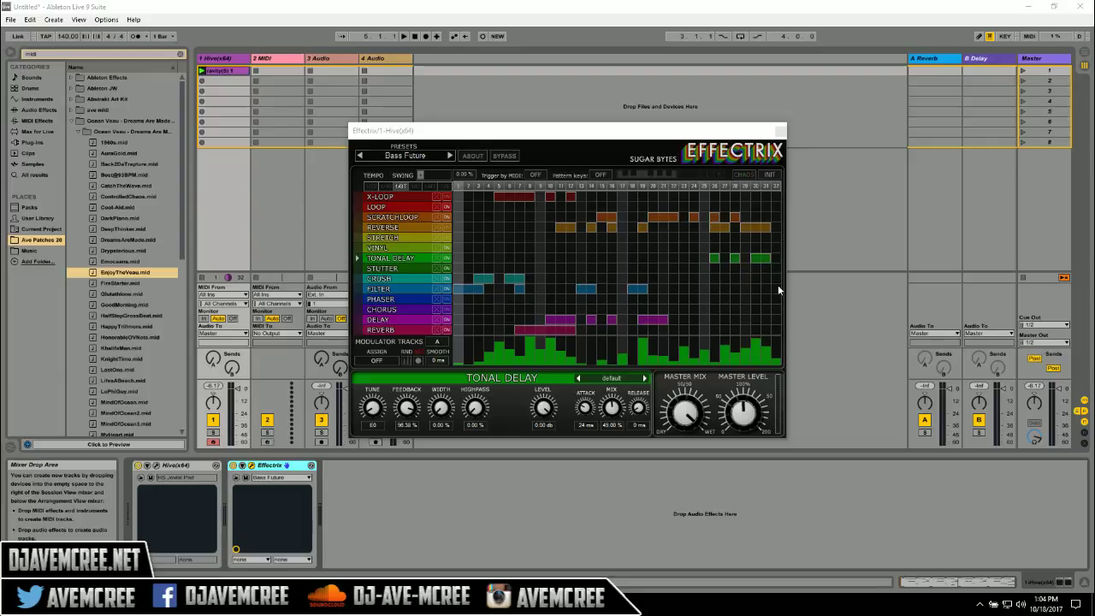
pyautogui.click(595, 143)
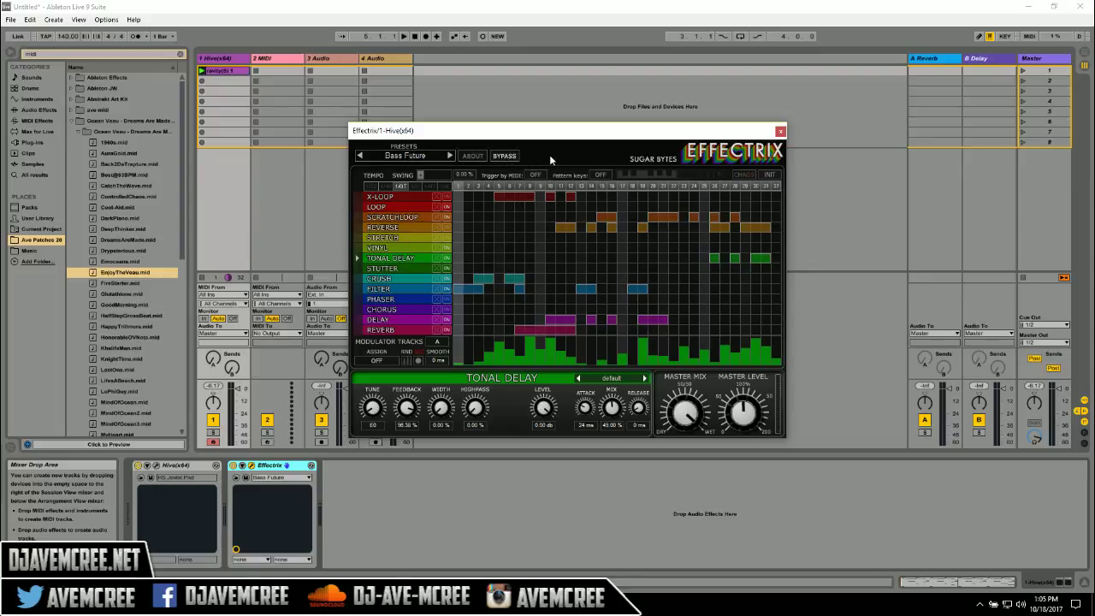
pyautogui.press('space')
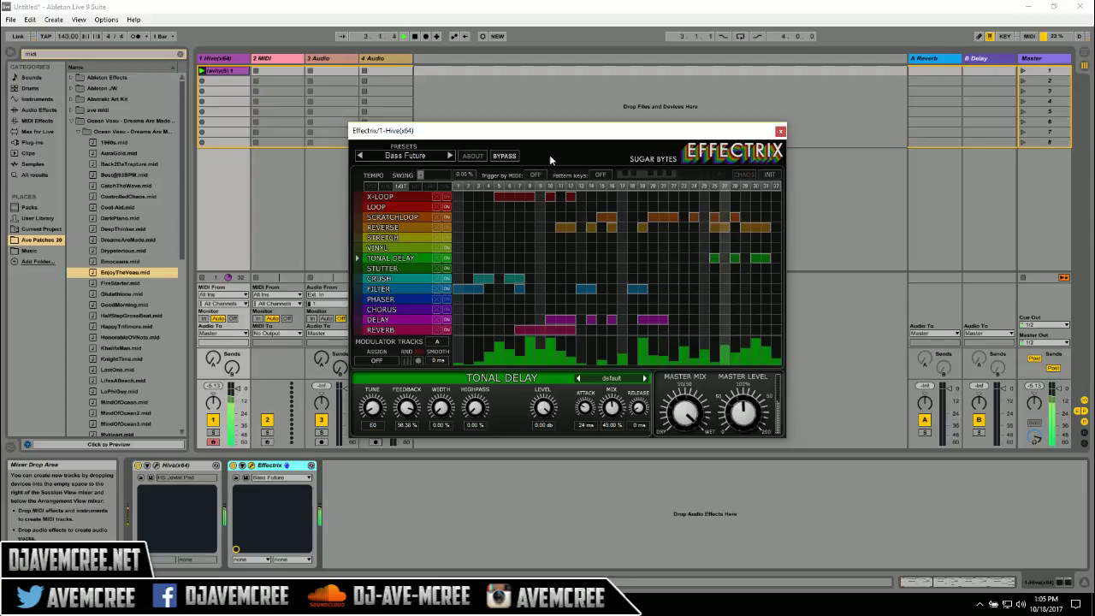
pyautogui.click(504, 155)
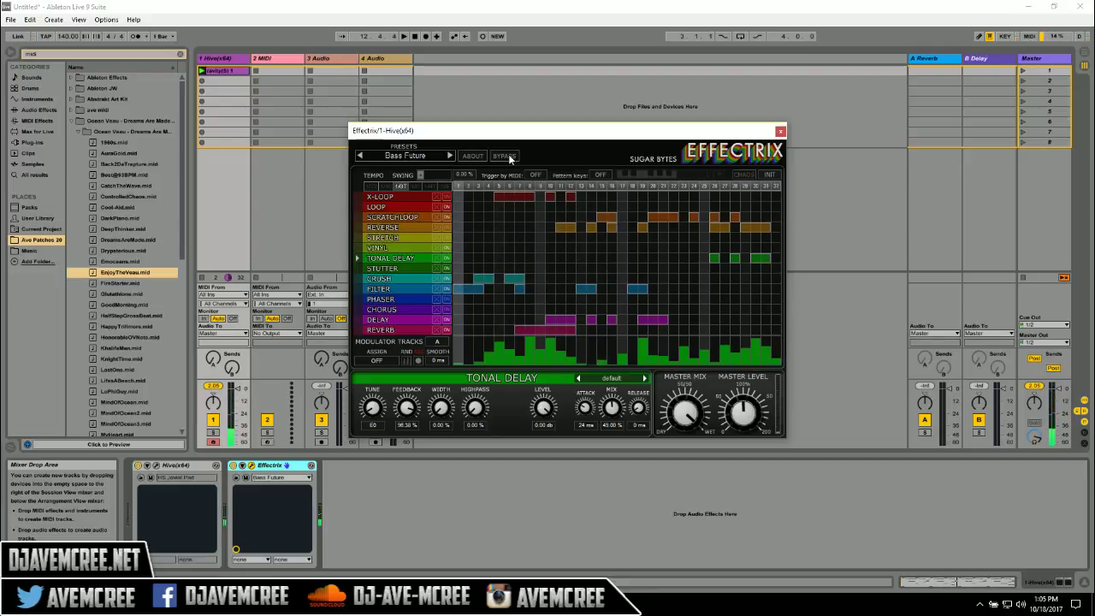
# Step: Clear the preset's effect pattern and draw an X-LOOP block over steps 1 to 8 with bypass off
pyautogui.click(505, 157)
pyautogui.click(697, 174)
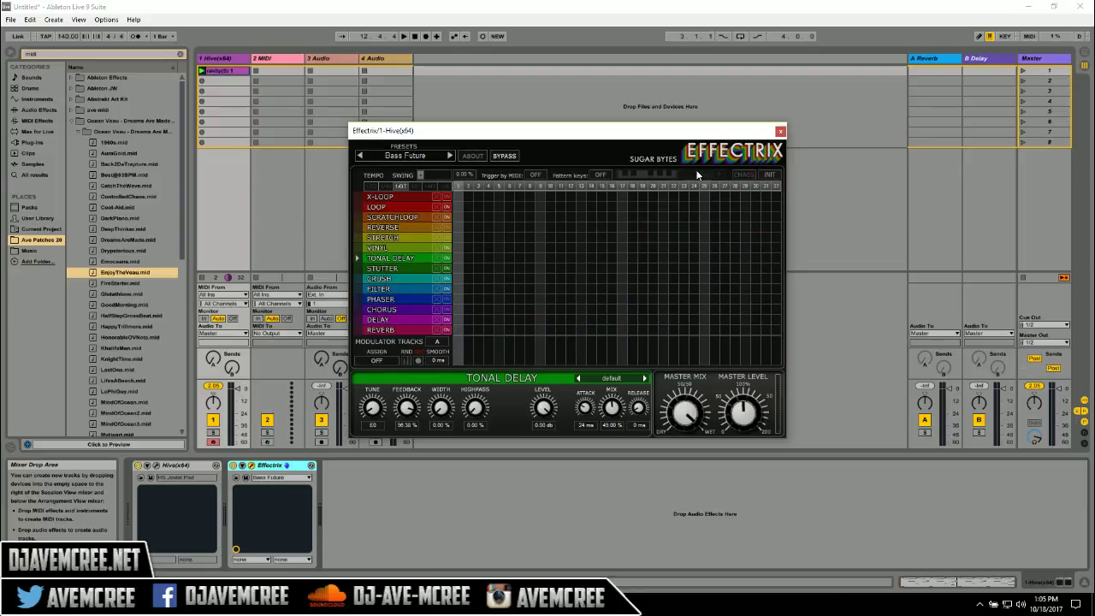
pyautogui.click(514, 156)
pyautogui.moveTo(459, 196); pyautogui.dragTo(530, 196)
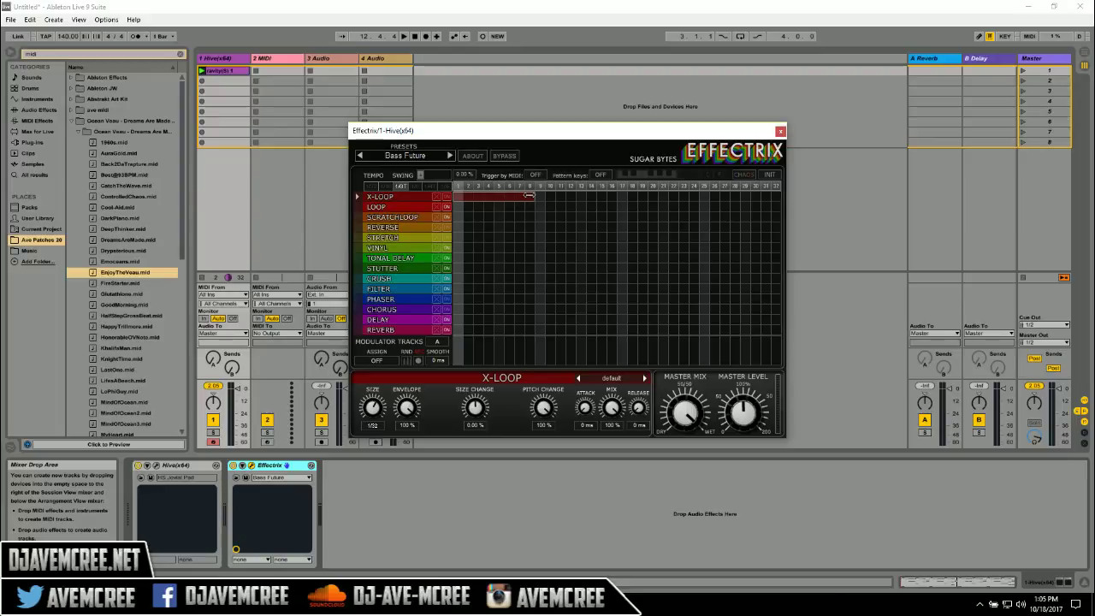
# Step: Play the clip to hear how the X-LOOP block over steps 1 to 8 sounds, and stop playback
pyautogui.press('space')
pyautogui.press('space')
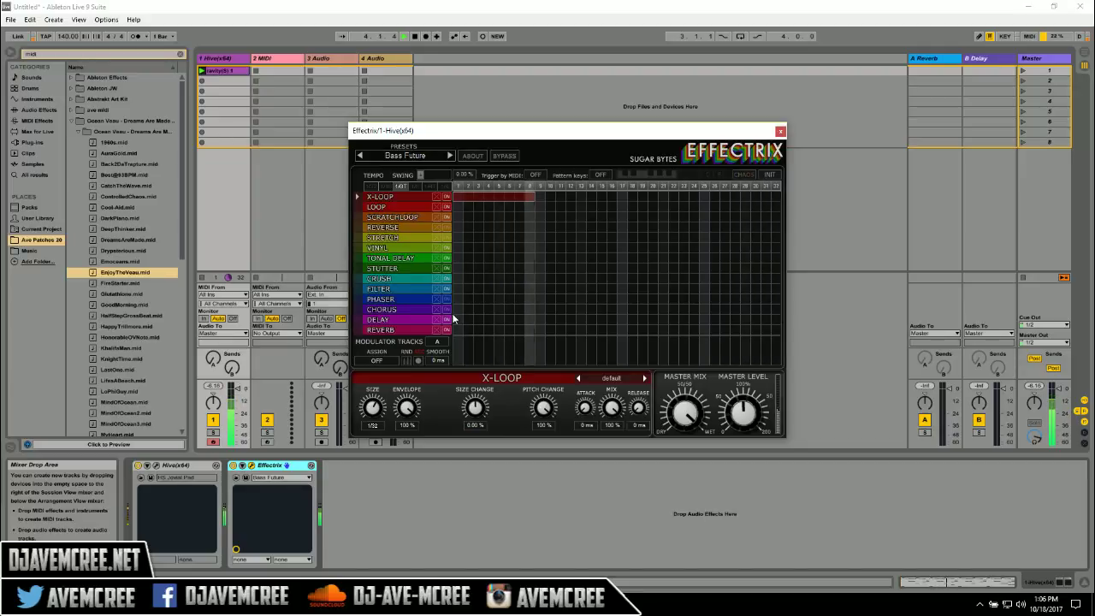
pyautogui.press('space')
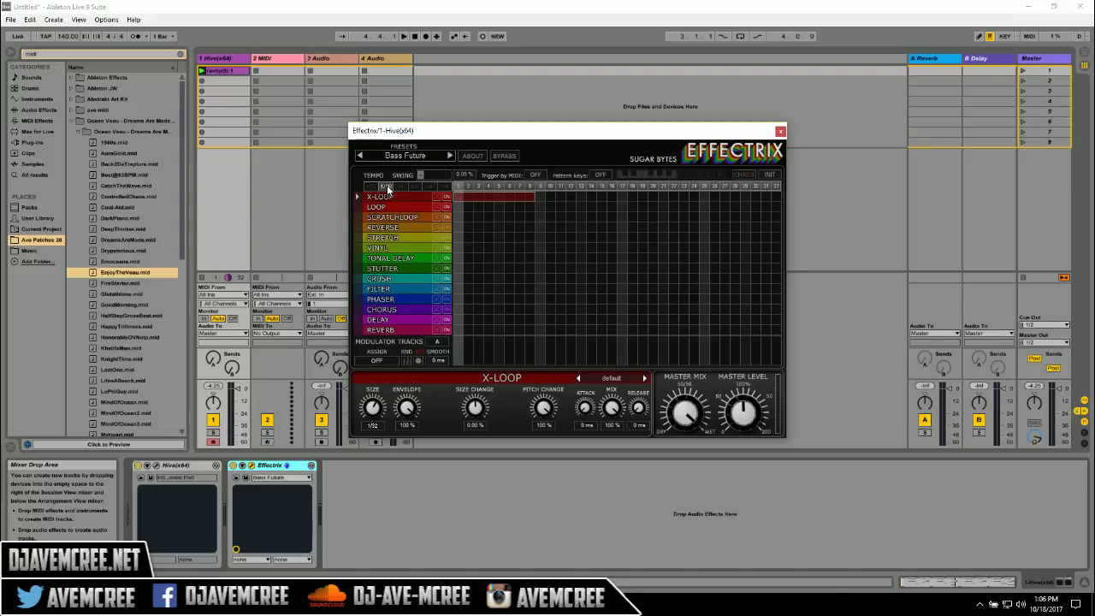
# Step: Audition the sequencer's first and last tempo divisions during playback, and return the tempo to 1/16
pyautogui.press('space')
pyautogui.click(386, 185)
pyautogui.click(371, 187)
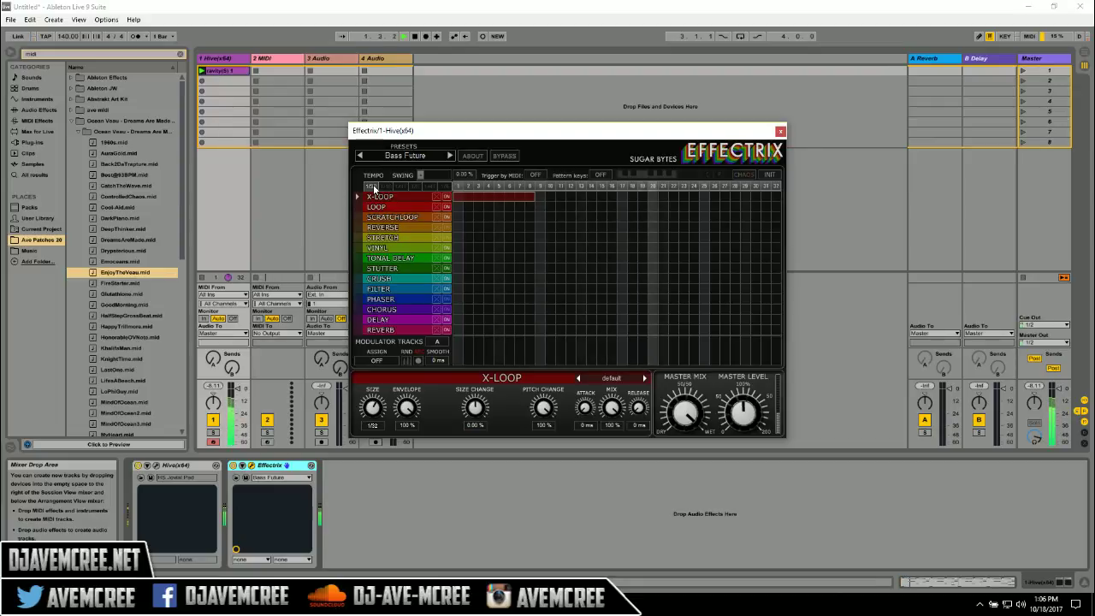
pyautogui.click(446, 186)
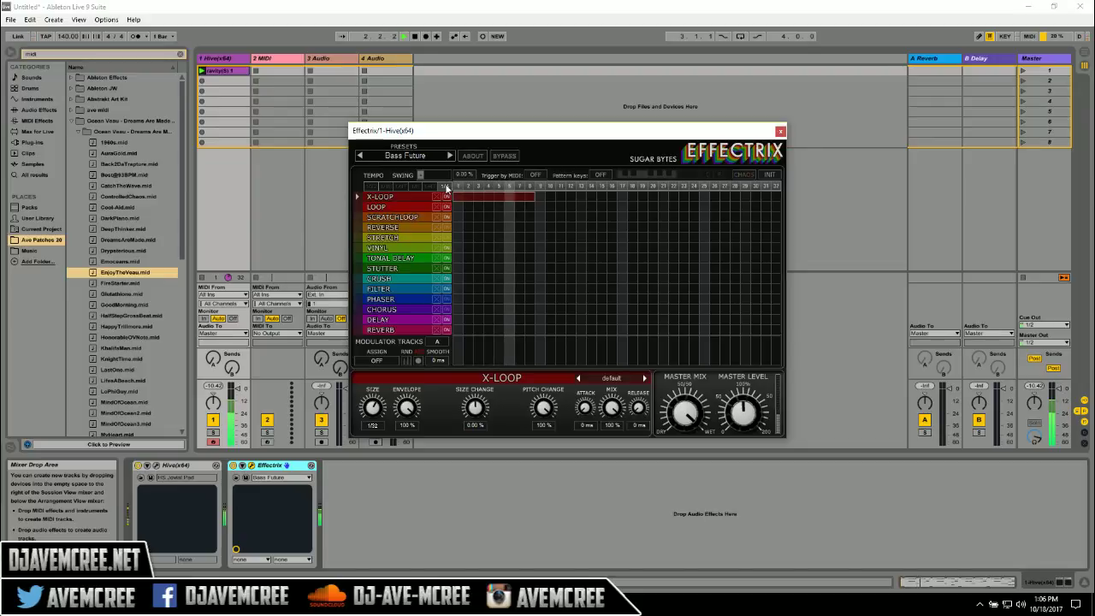
pyautogui.click(387, 186)
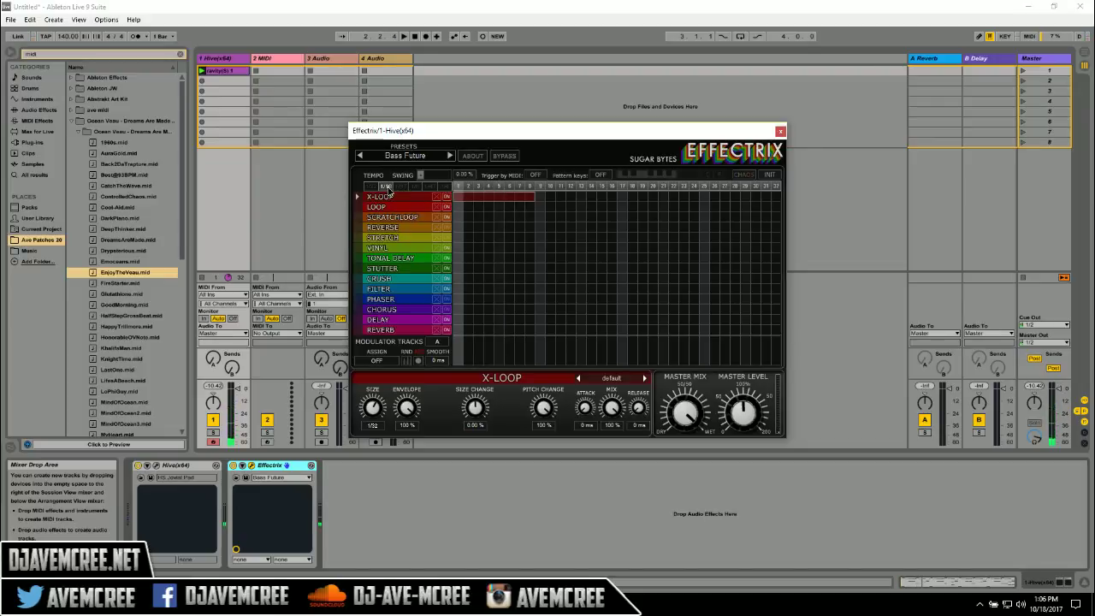
# Step: Clear the X-LOOP row, draw X-LOOP over steps 1 to 5 and LOOP over steps 6 to 11, and play the pattern
pyautogui.click(435, 199)
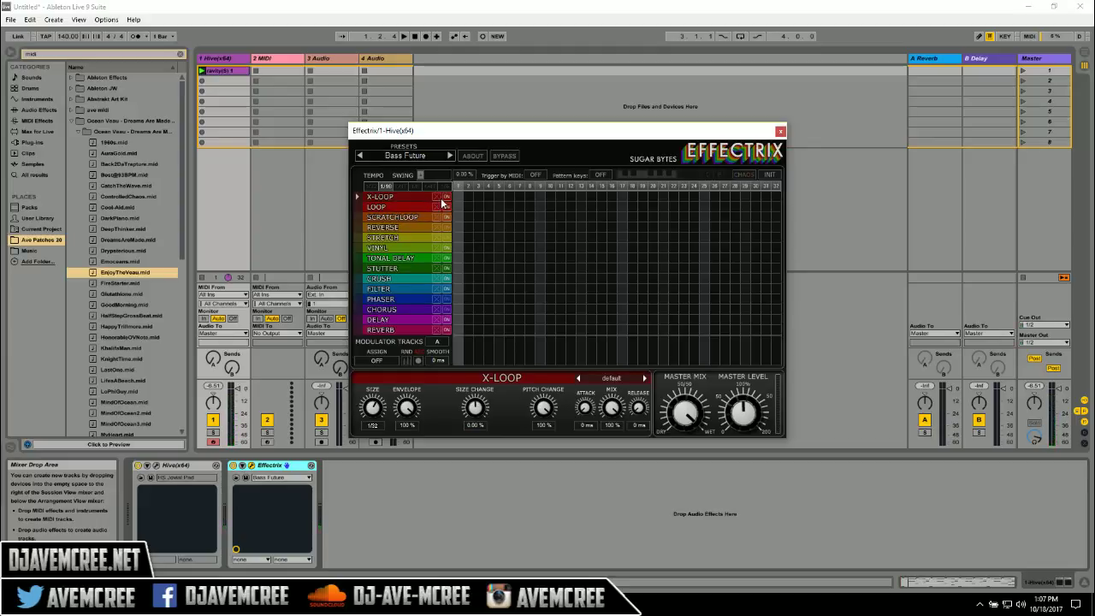
pyautogui.moveTo(456, 197); pyautogui.dragTo(503, 198)
pyautogui.moveTo(508, 207)
pyautogui.mouseDown()
pyautogui.moveTo(571, 206)
pyautogui.moveTo(562, 205)
pyautogui.mouseUp()
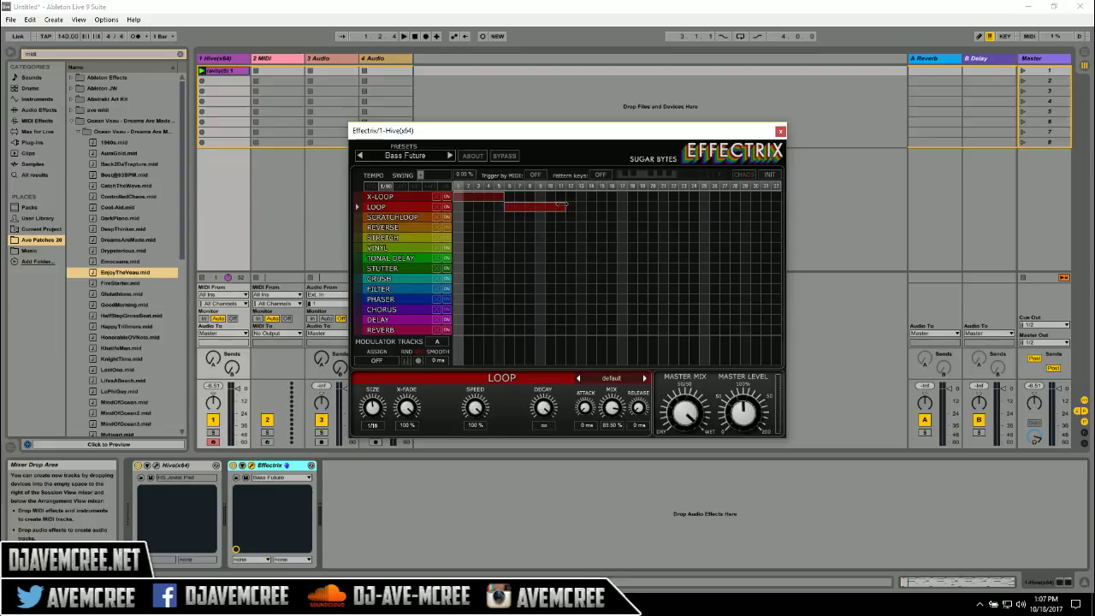
pyautogui.press('space')
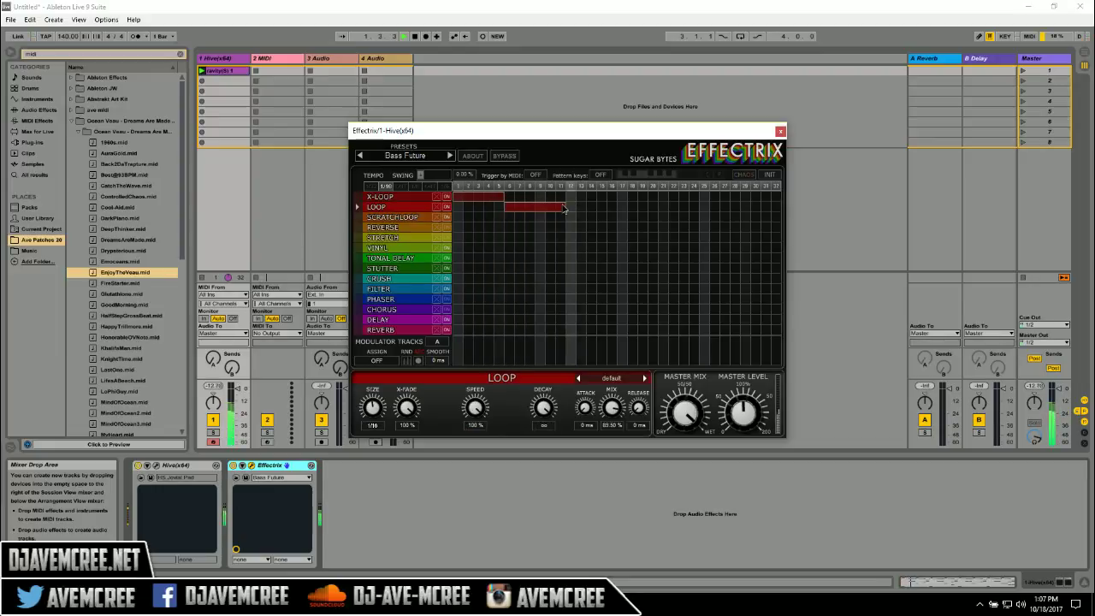
# Step: Try a SCRATCHLOOP block over steps 6 to 11, and delete the SCRATCHLOOP, LOOP and X-LOOP blocks
pyautogui.moveTo(510, 219); pyautogui.dragTo(561, 217)
pyautogui.rightClick(561, 216)
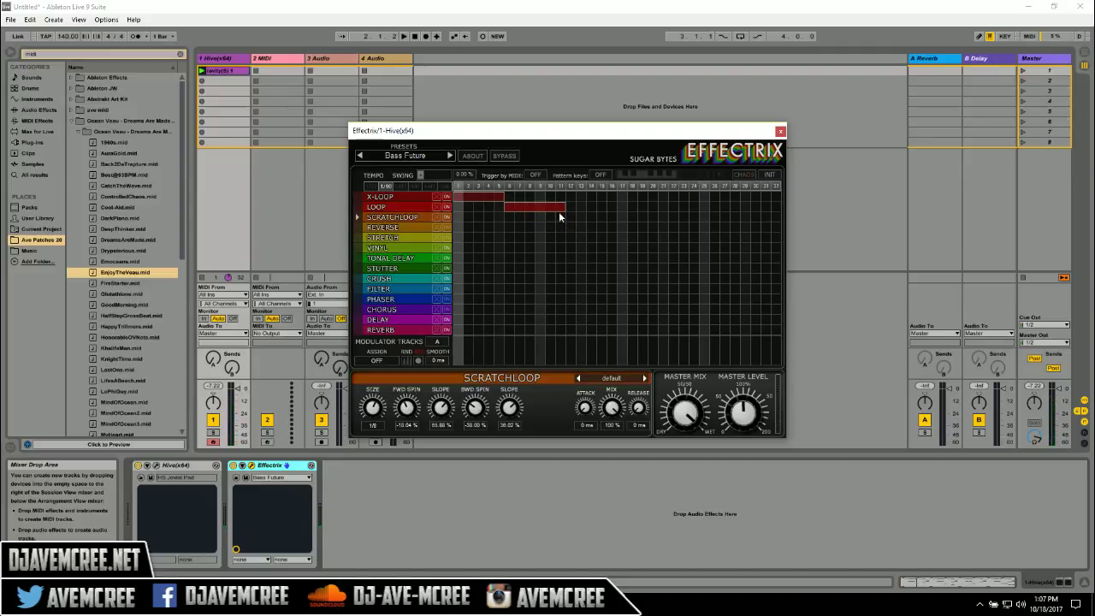
pyautogui.rightClick(554, 209)
pyautogui.rightClick(491, 198)
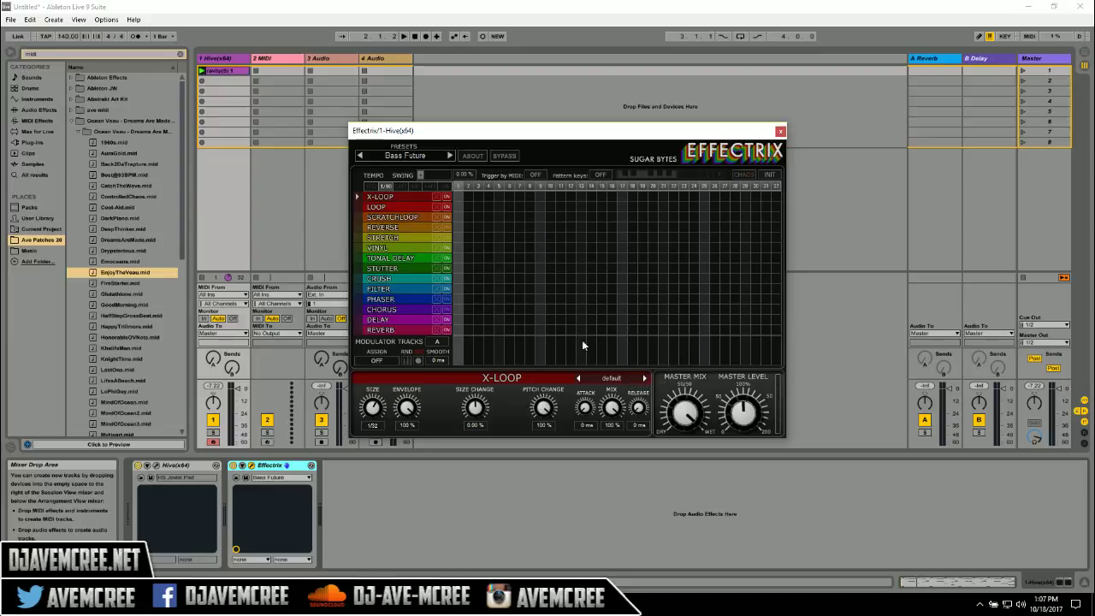
# Step: Draw an X-LOOP block over steps 1 to 4, load its Lazy Handclaps preset and play the clip
pyautogui.moveTo(457, 195); pyautogui.dragTo(489, 199)
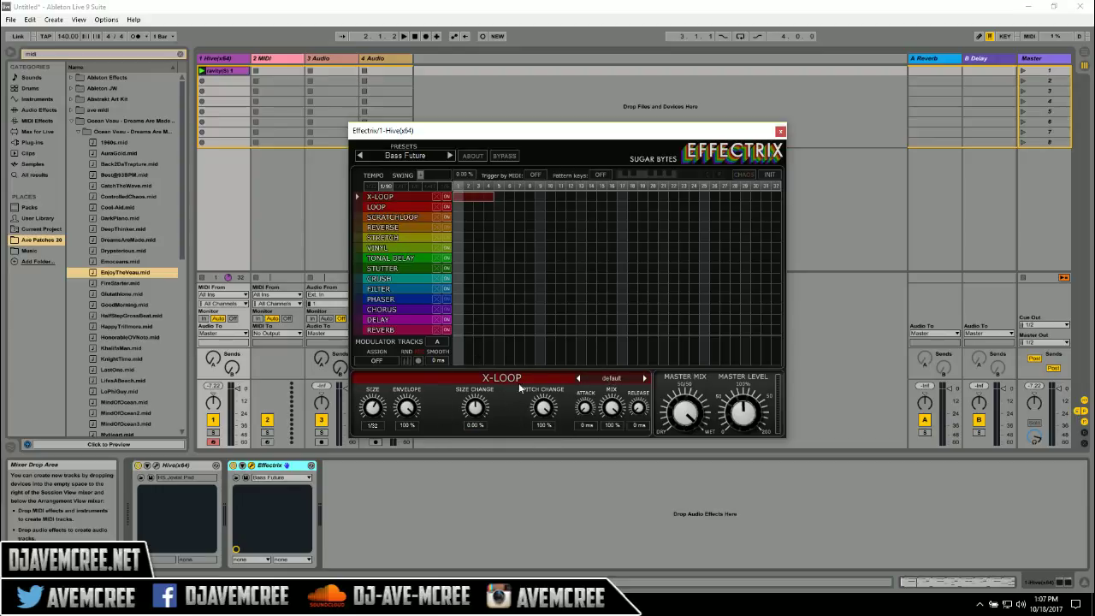
pyautogui.click(604, 379)
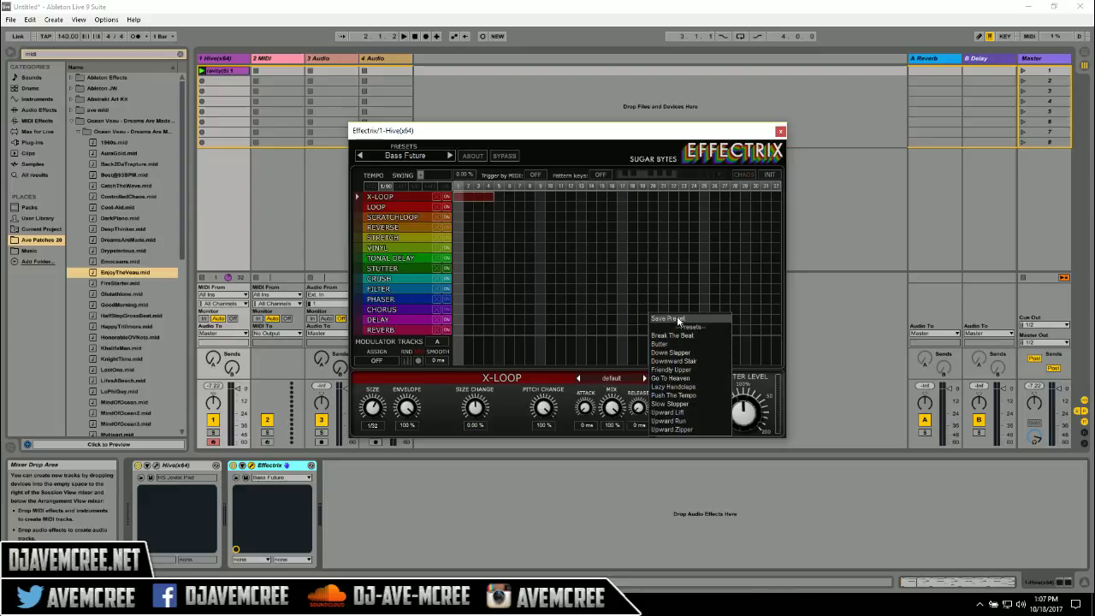
pyautogui.click(674, 386)
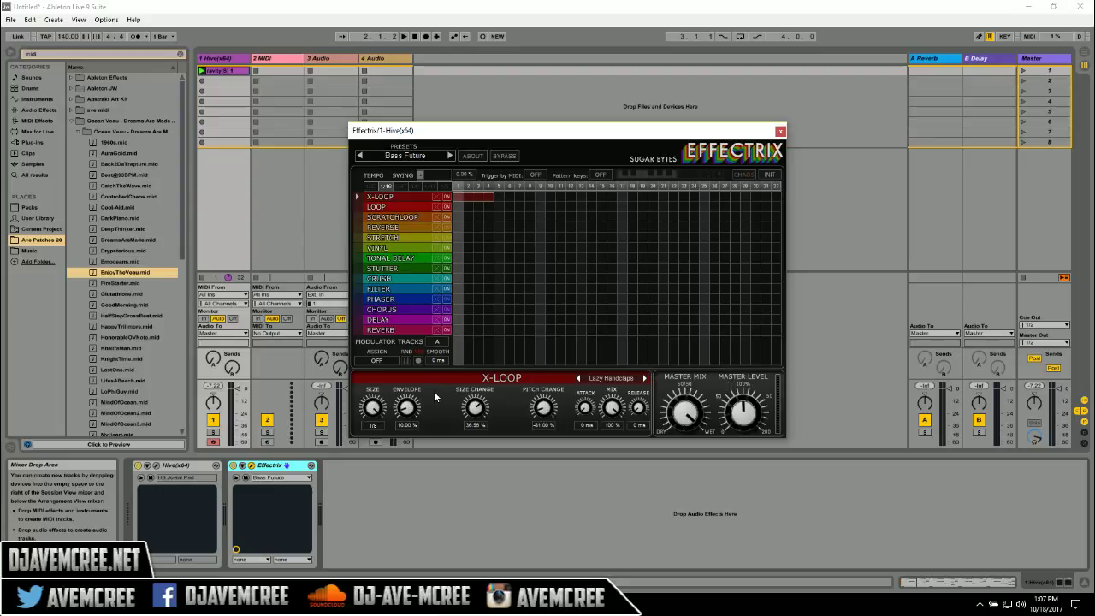
pyautogui.press('space')
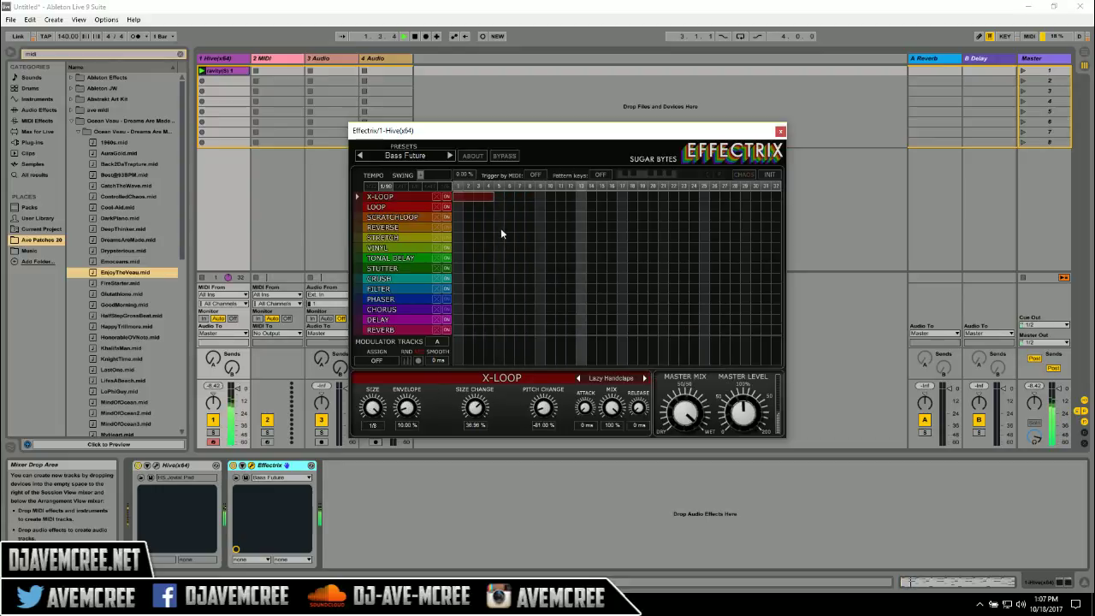
# Step: Extend the X-LOOP block to step 9 and switch its effect preset to Push The Tempo
pyautogui.moveTo(494, 196); pyautogui.dragTo(541, 197)
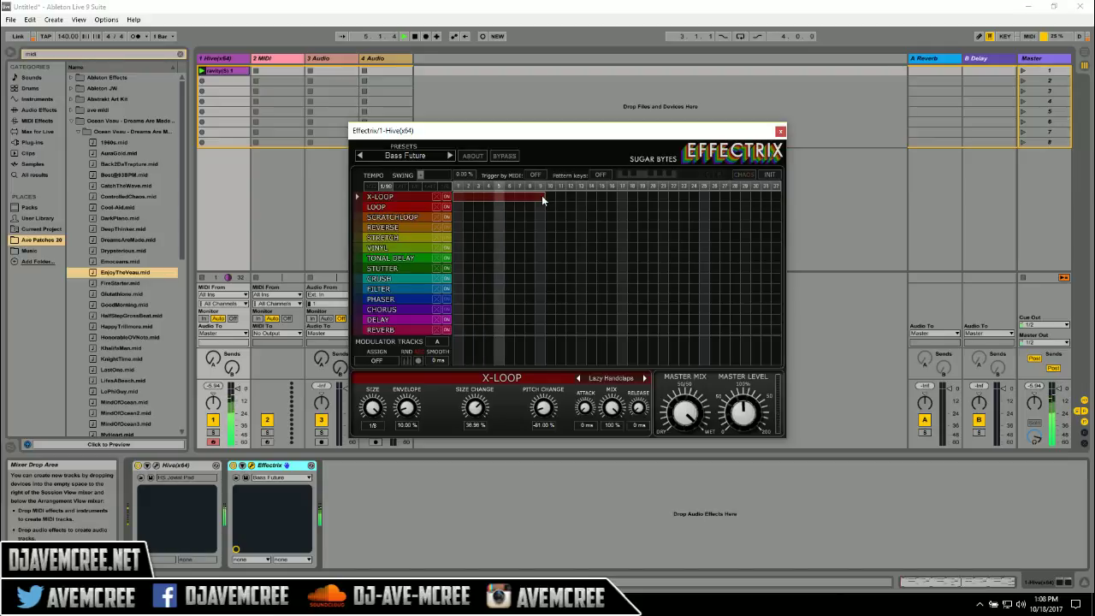
pyautogui.click(644, 379)
pyautogui.click(644, 379)
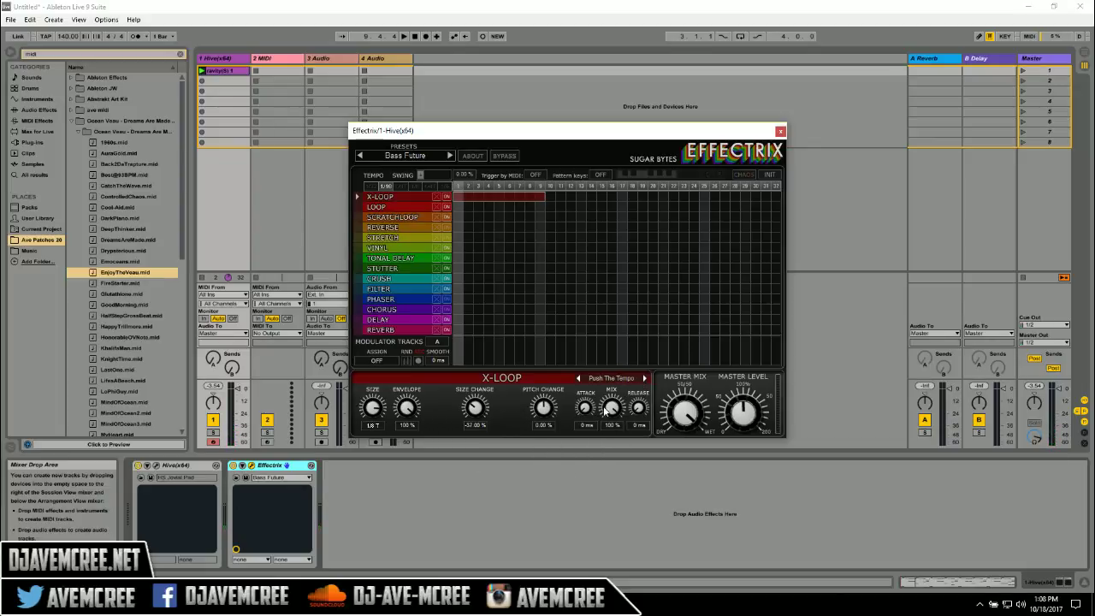
# Step: Try X-LOOP's Pitch Change at 82% while listening, and turn it back down
pyautogui.moveTo(555, 420); pyautogui.dragTo(540, 371)
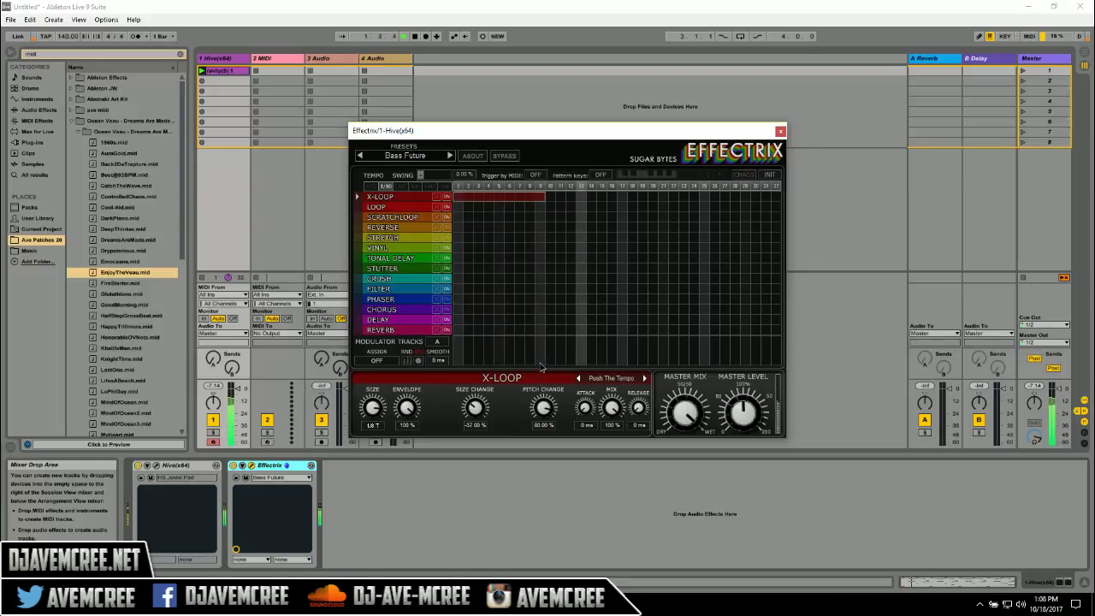
pyautogui.moveTo(540, 368)
pyautogui.mouseDown()
pyautogui.moveTo(545, 407)
pyautogui.moveTo(542, 354)
pyautogui.moveTo(543, 388)
pyautogui.moveTo(540, 365)
pyautogui.mouseUp()
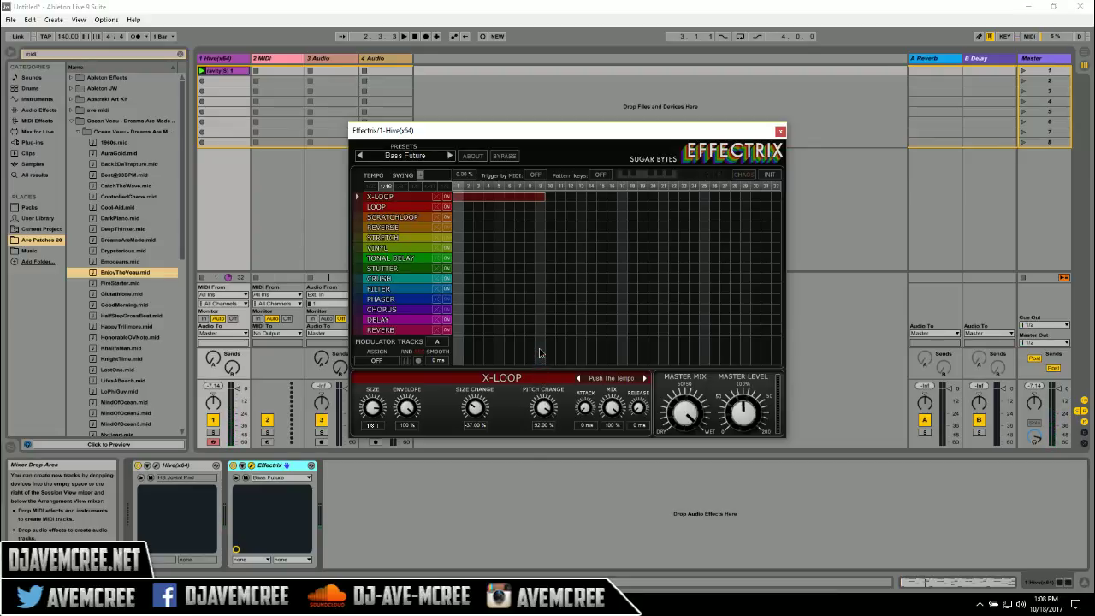
pyautogui.moveTo(539, 353); pyautogui.dragTo(500, 452)
# Step: Audition X-LOOP's Size Change at -100% and -21%, and reset it to 0%
pyautogui.press('space')
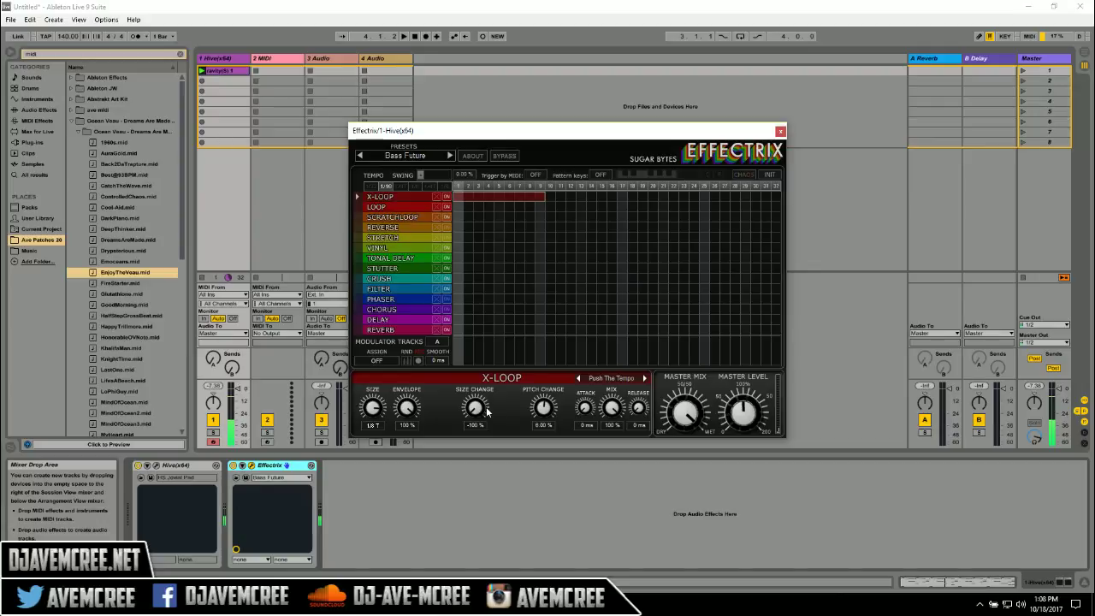
pyautogui.moveTo(481, 411); pyautogui.dragTo(479, 374)
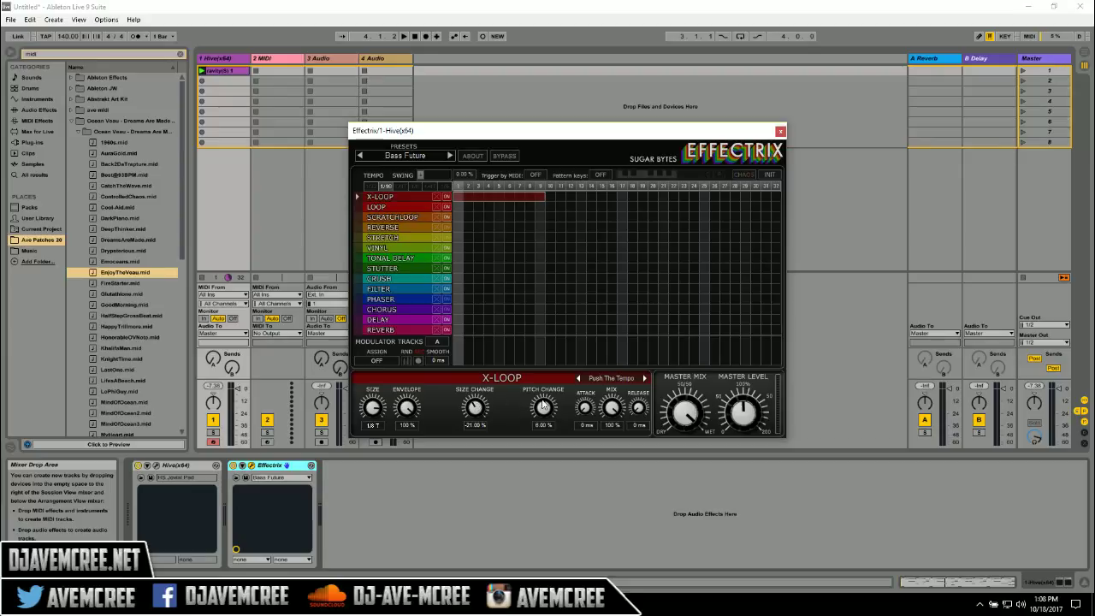
pyautogui.doubleClick(477, 409)
# Step: Try long X-LOOP Attack and Release times during playback, and reset both to 1 ms
pyautogui.press('space')
pyautogui.moveTo(584, 408); pyautogui.dragTo(580, 299)
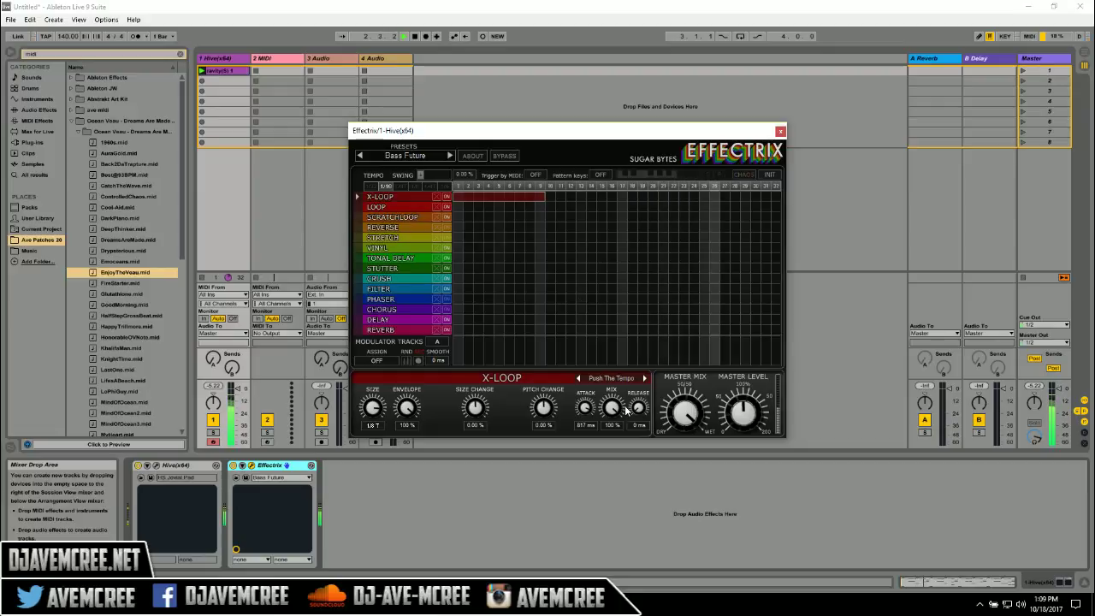
pyautogui.moveTo(643, 409); pyautogui.dragTo(631, 312)
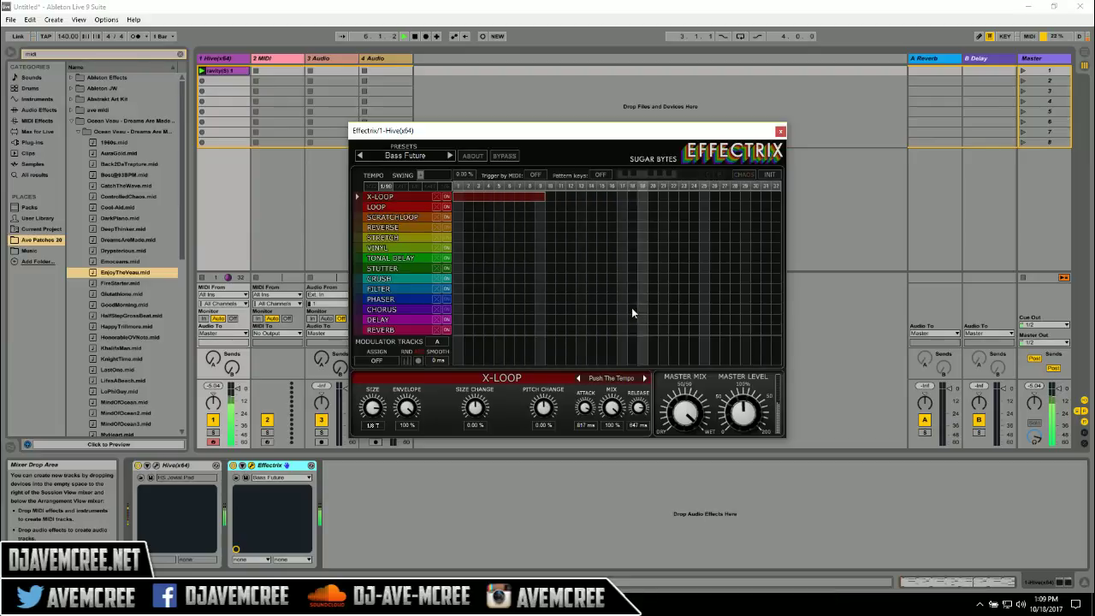
pyautogui.doubleClick(644, 408)
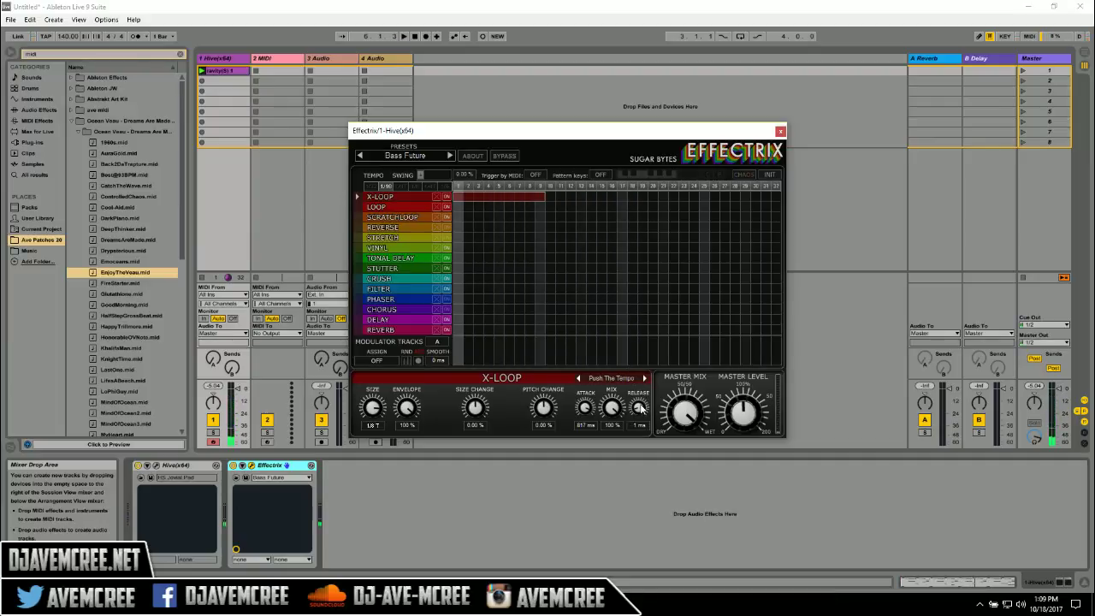
pyautogui.doubleClick(590, 410)
# Step: Set X-LOOP's Envelope to 35% and its Size to 1/8 while auditioning the clip
pyautogui.moveTo(407, 409); pyautogui.dragTo(420, 462)
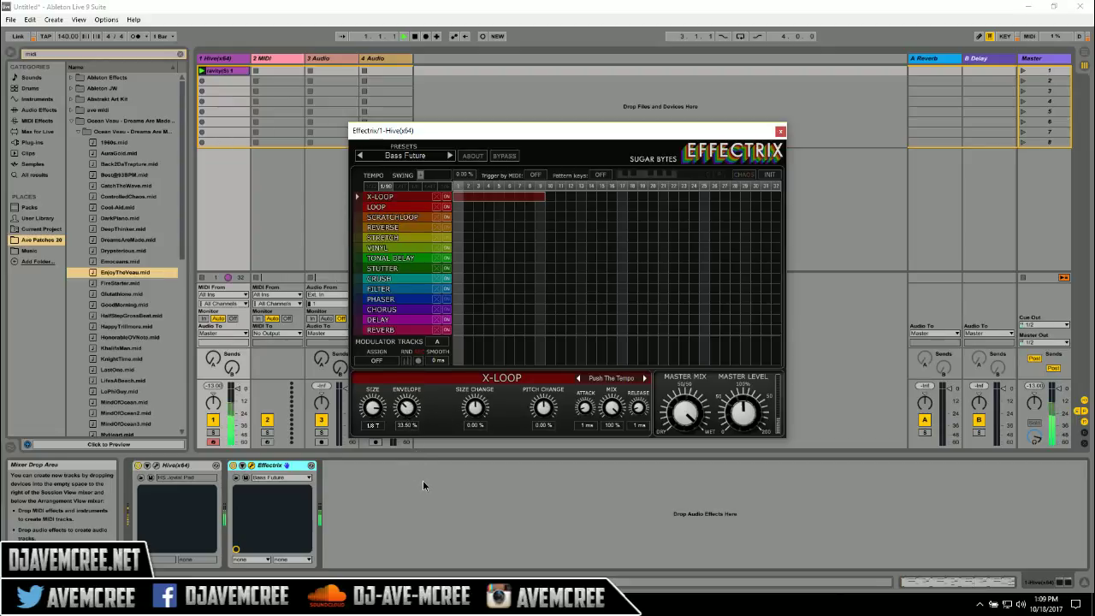
pyautogui.press('space')
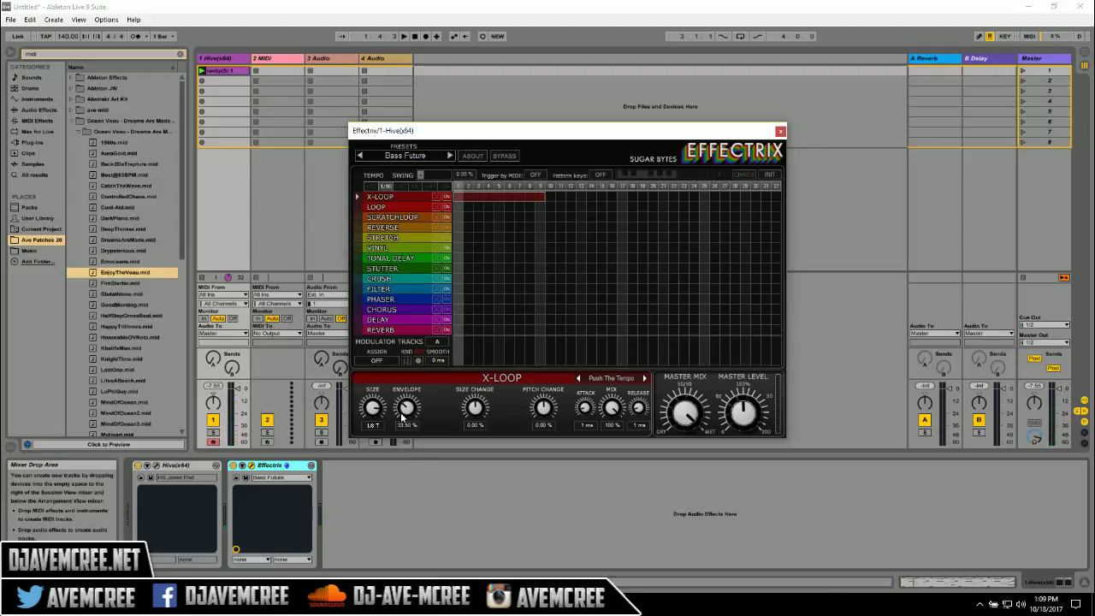
pyautogui.moveTo(411, 408); pyautogui.dragTo(401, 500)
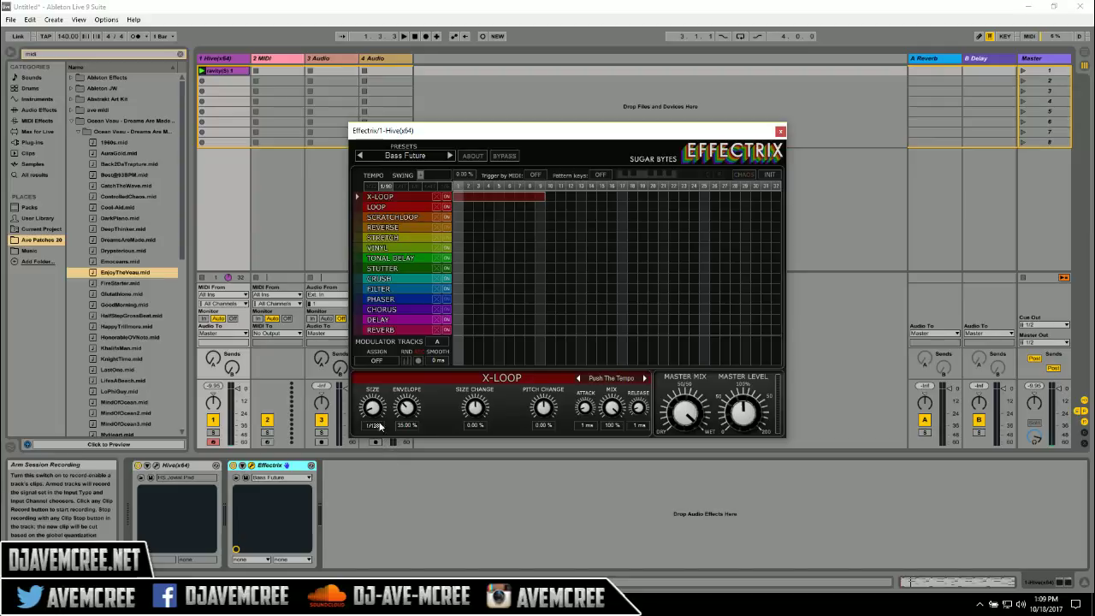
pyautogui.moveTo(376, 411); pyautogui.dragTo(358, 312)
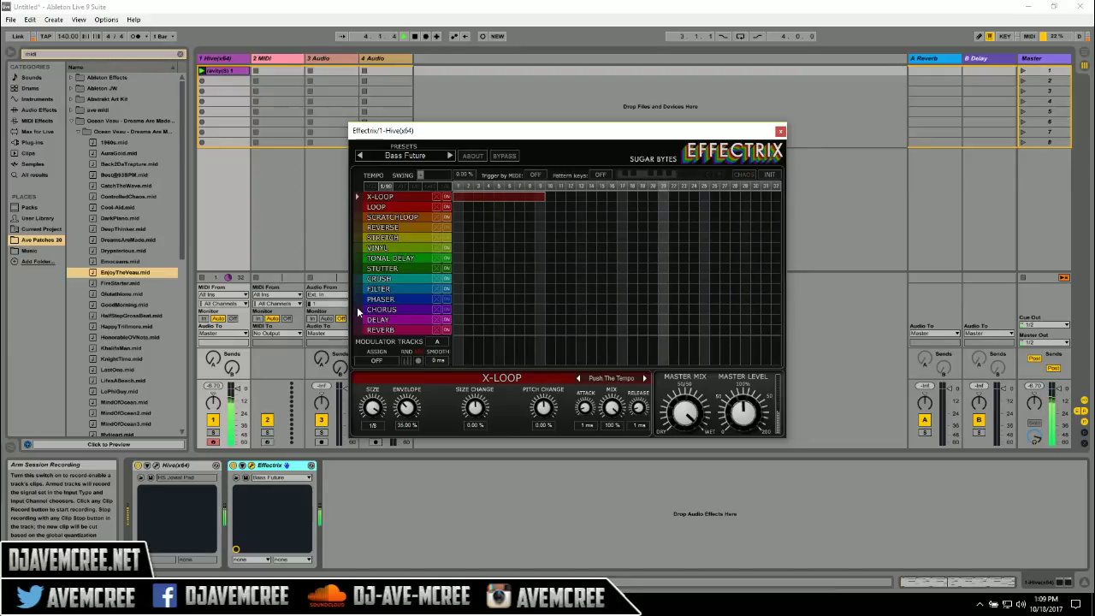
# Step: Look through the parameters of the Loop, Scratchloop, Stretch, Filter and Stutter effects, and return to X-LOOP
pyautogui.click(416, 207)
pyautogui.click(415, 217)
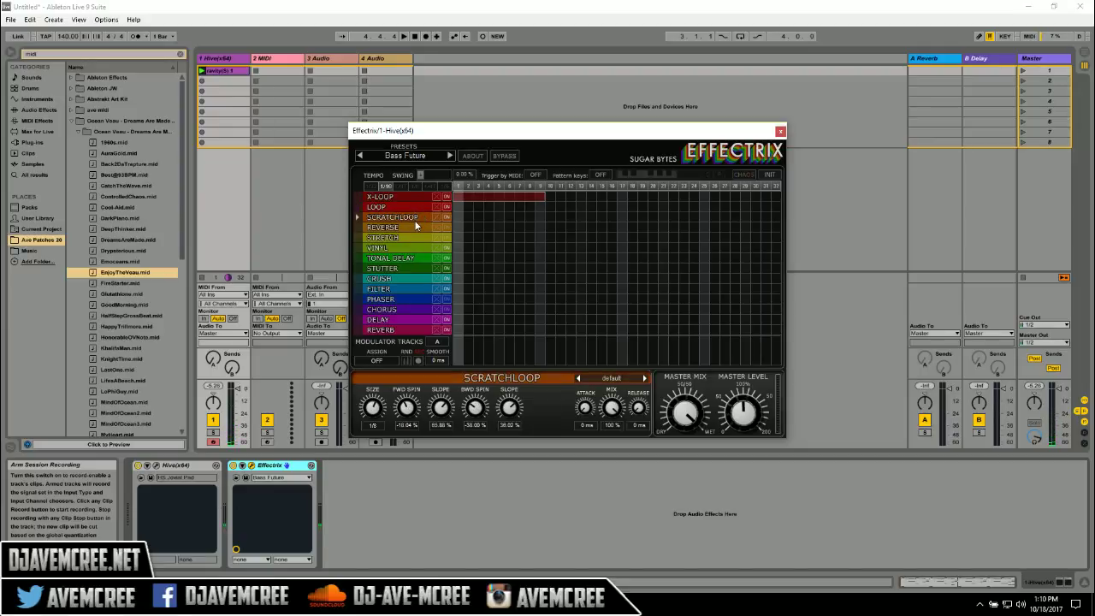
pyautogui.click(411, 238)
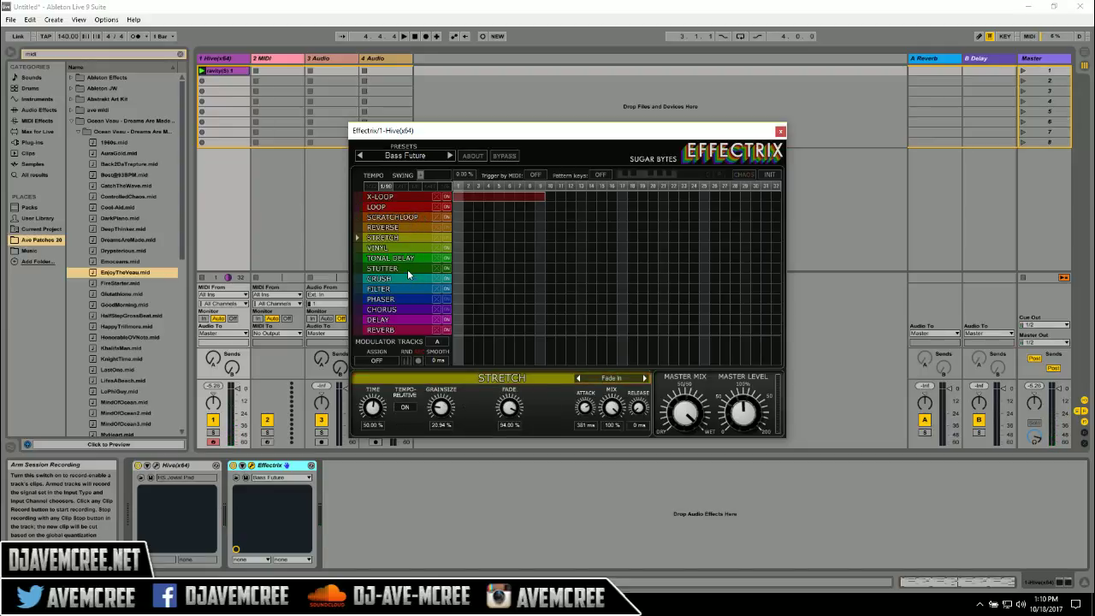
pyautogui.click(407, 270)
pyautogui.click(407, 285)
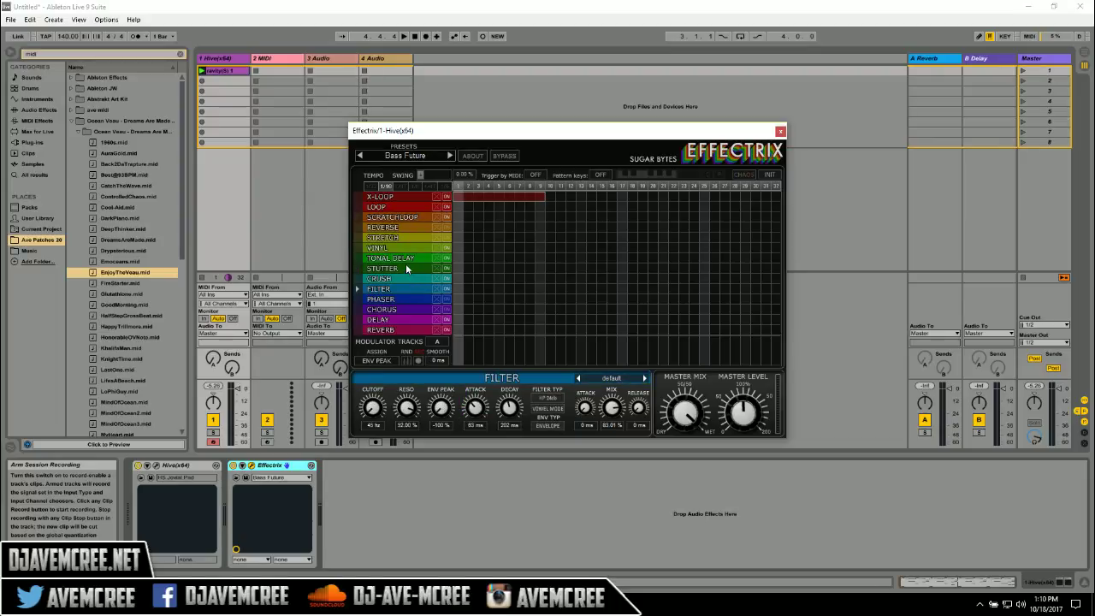
pyautogui.click(406, 267)
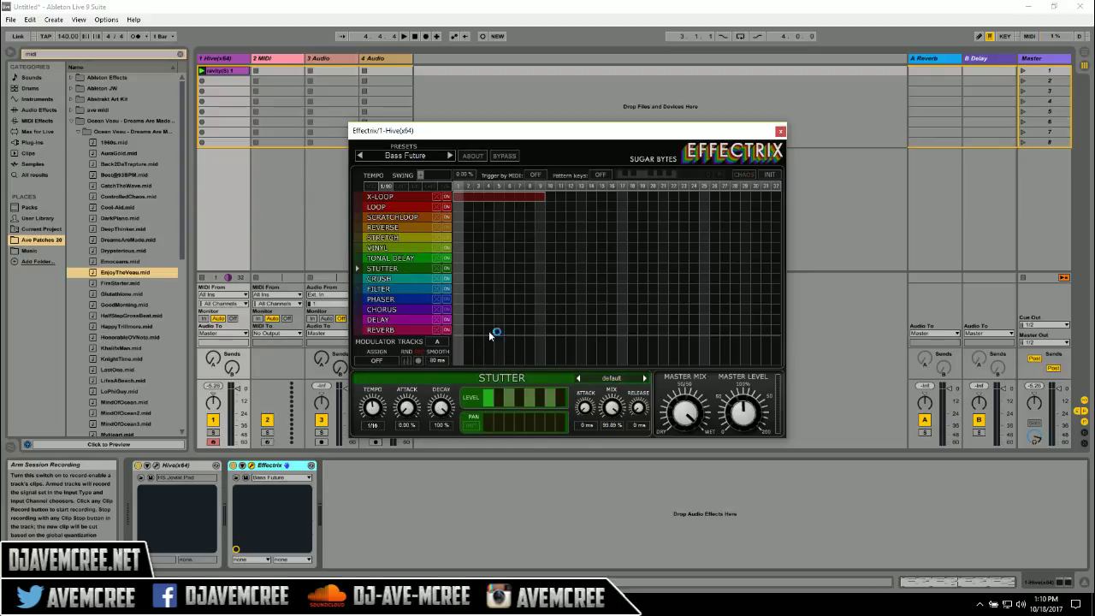
pyautogui.click(390, 198)
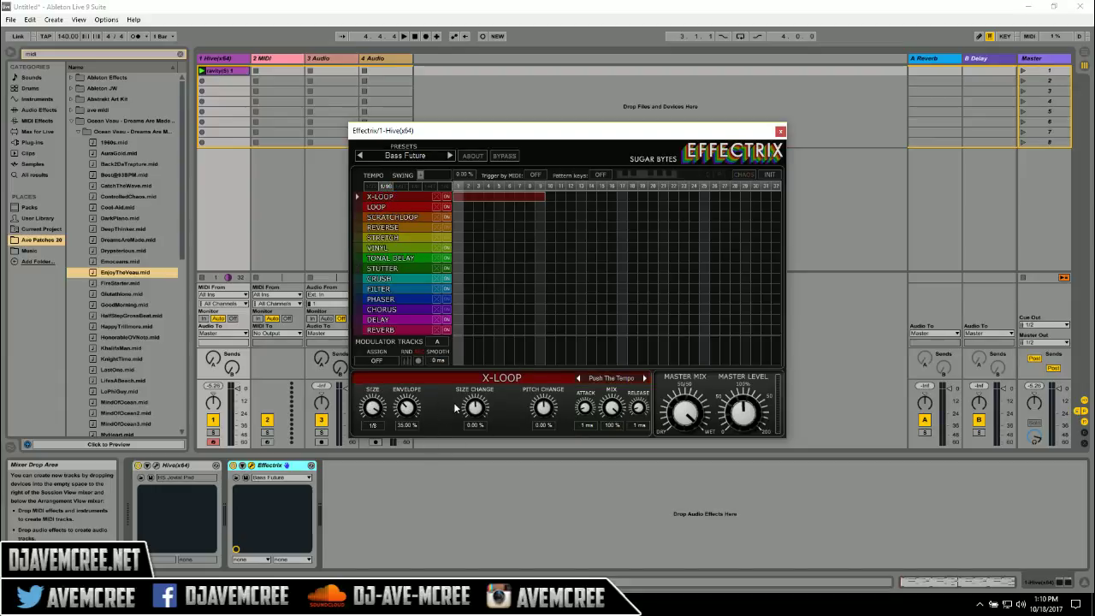
# Step: Fill X-LOOP's modulator track A with random values and assign it to Size
pyautogui.click(406, 361)
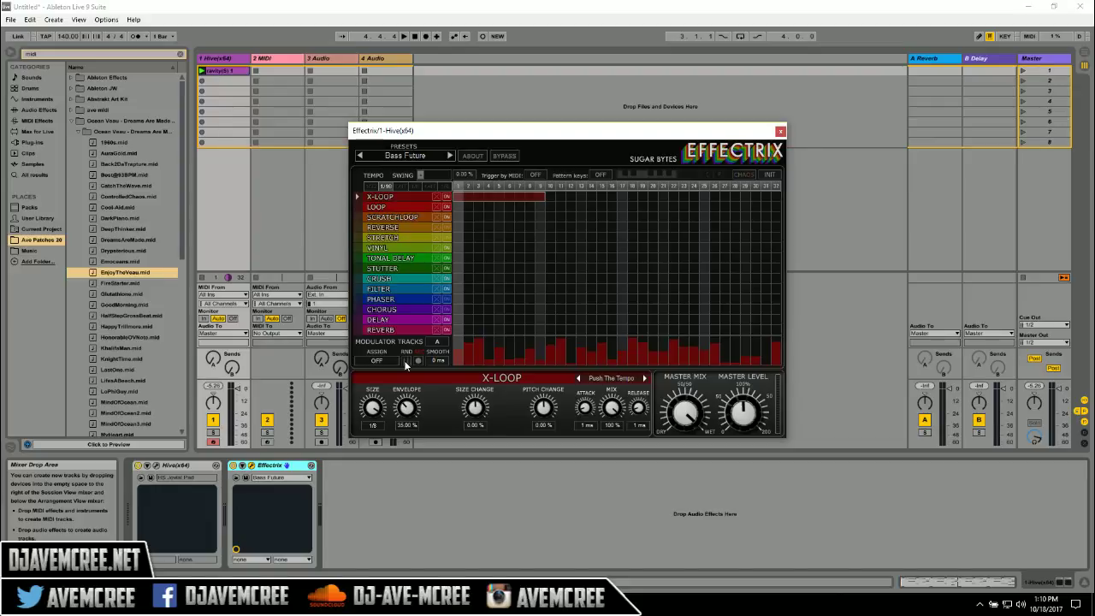
pyautogui.press('space')
pyautogui.click(387, 361)
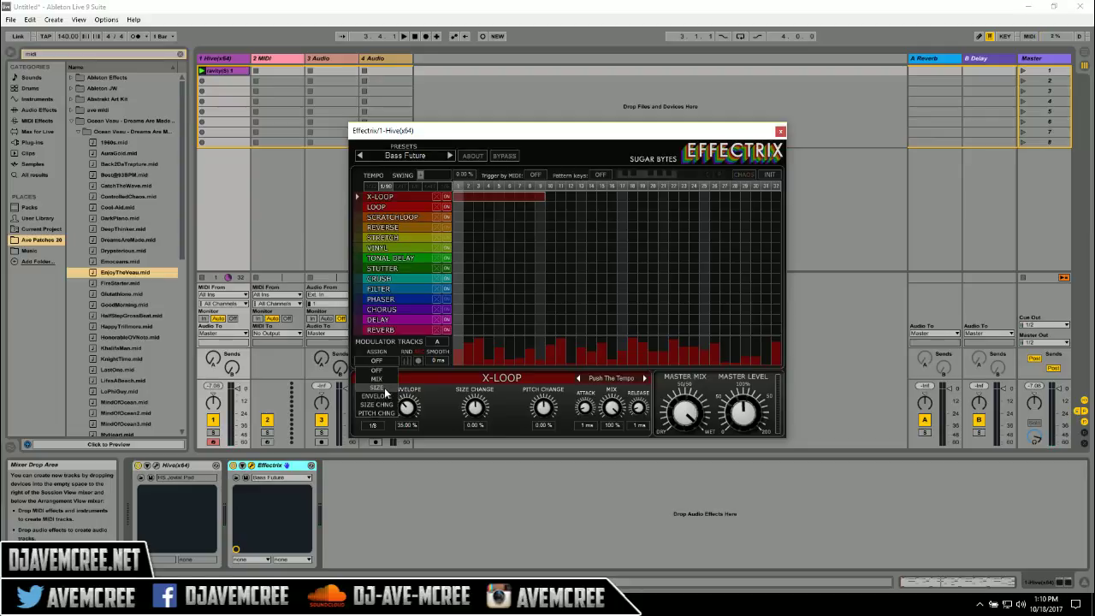
pyautogui.click(384, 388)
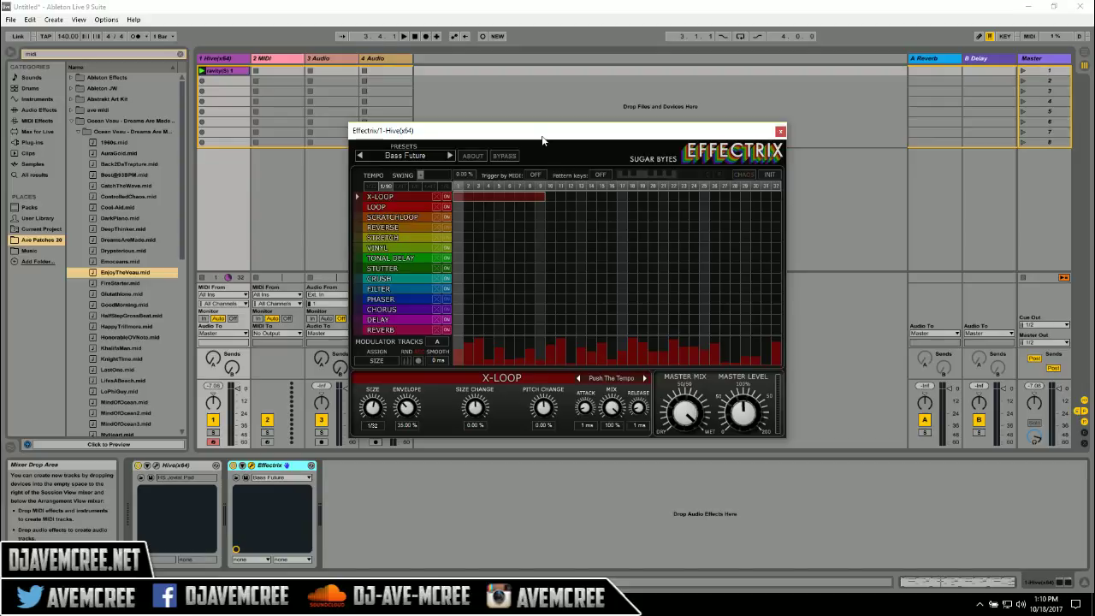
# Step: Play the clip to audition the random Size modulation while adjusting X-LOOP's Size
pyautogui.press('space')
pyautogui.moveTo(373, 409); pyautogui.dragTo(380, 409)
pyautogui.scroll(-2, 380, 409)
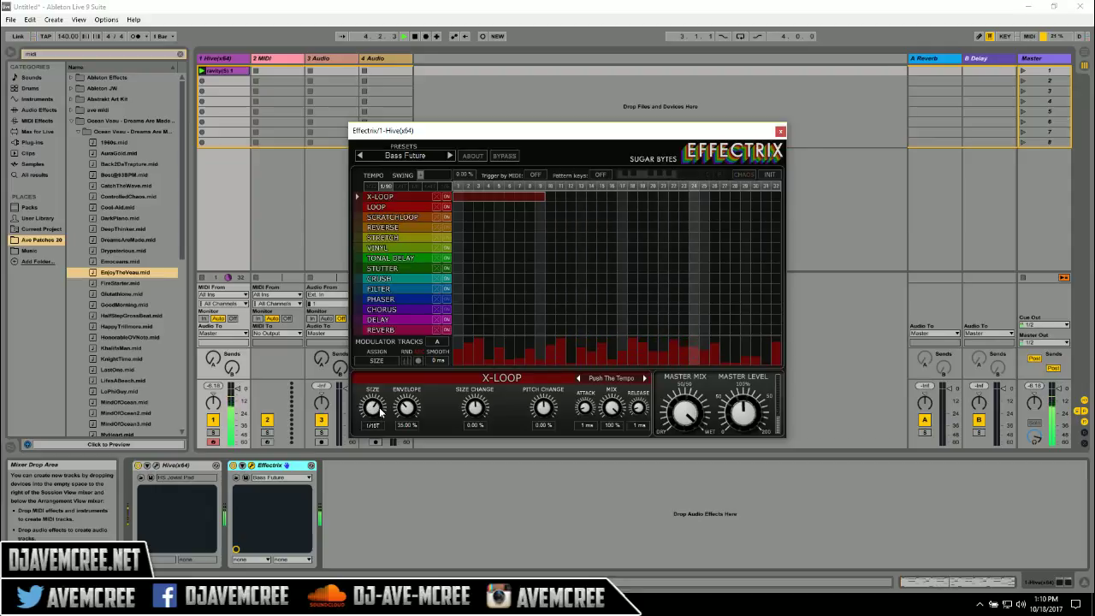
pyautogui.press('space')
pyautogui.scroll(-1, 380, 411)
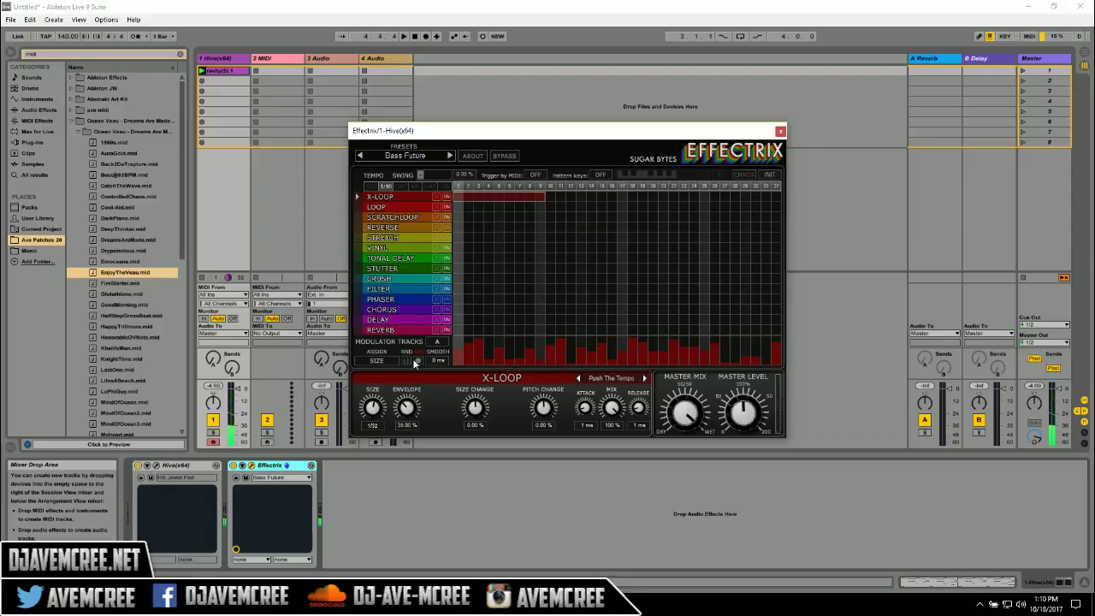
# Step: Record Size movements into X-LOOP's modulator track during playback, and turn modulator recording off
pyautogui.click(417, 361)
pyautogui.press('space')
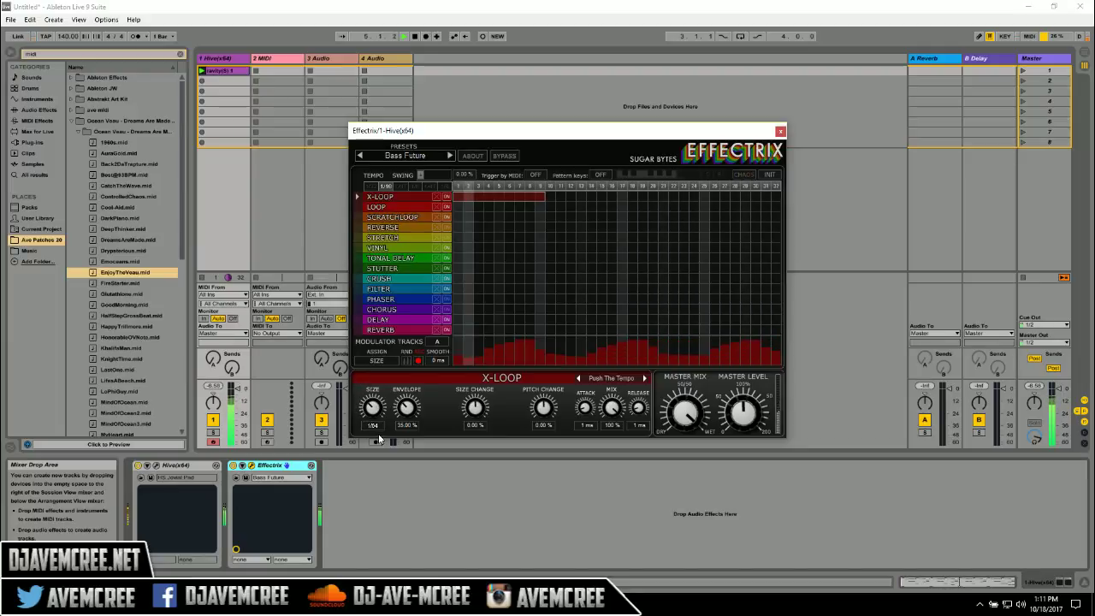
pyautogui.click(418, 361)
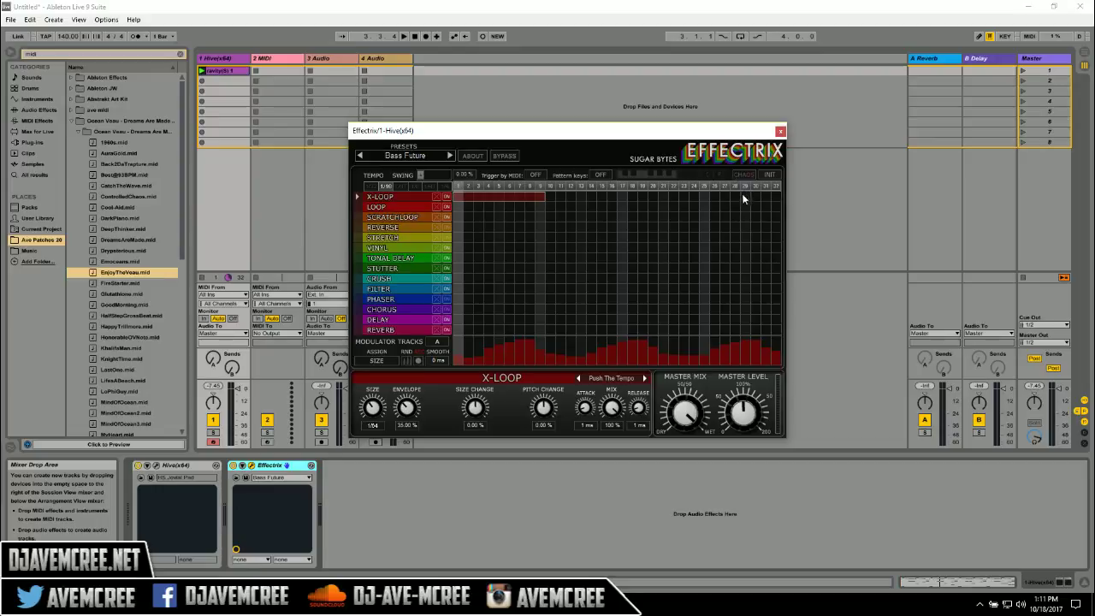
# Step: Randomize the whole first pattern with Chaos, audition it, and show the Stutter effect's parameters
pyautogui.click(747, 171)
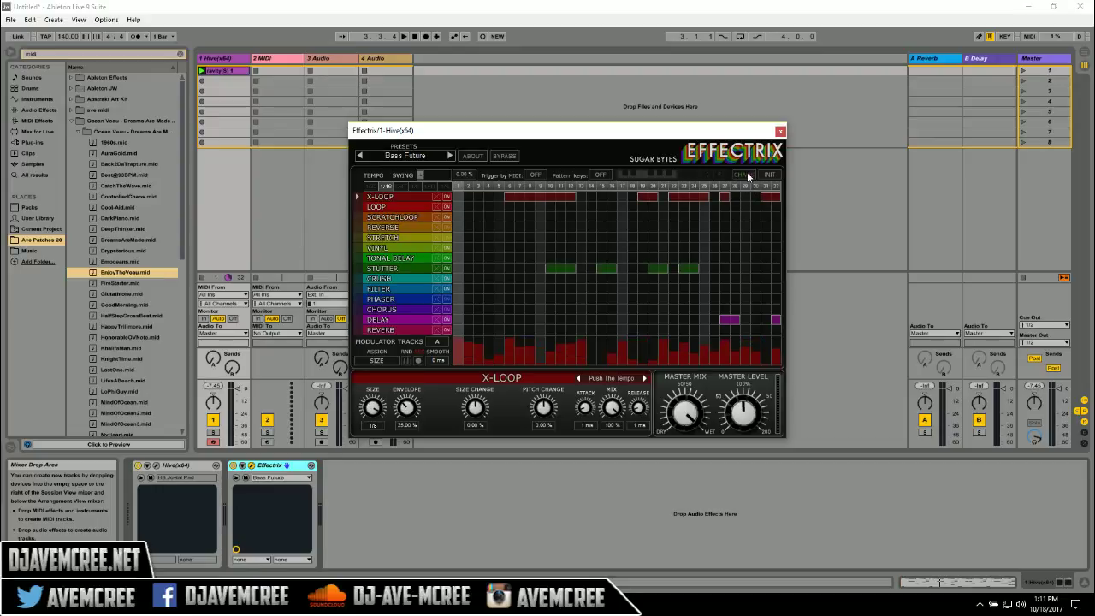
pyautogui.press('space')
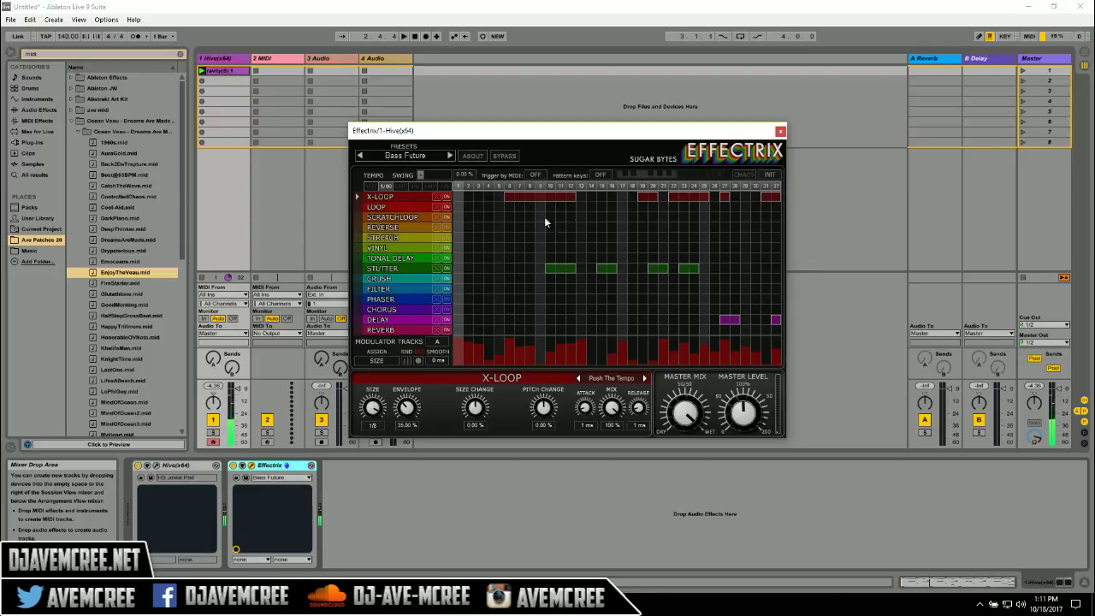
pyautogui.click(424, 271)
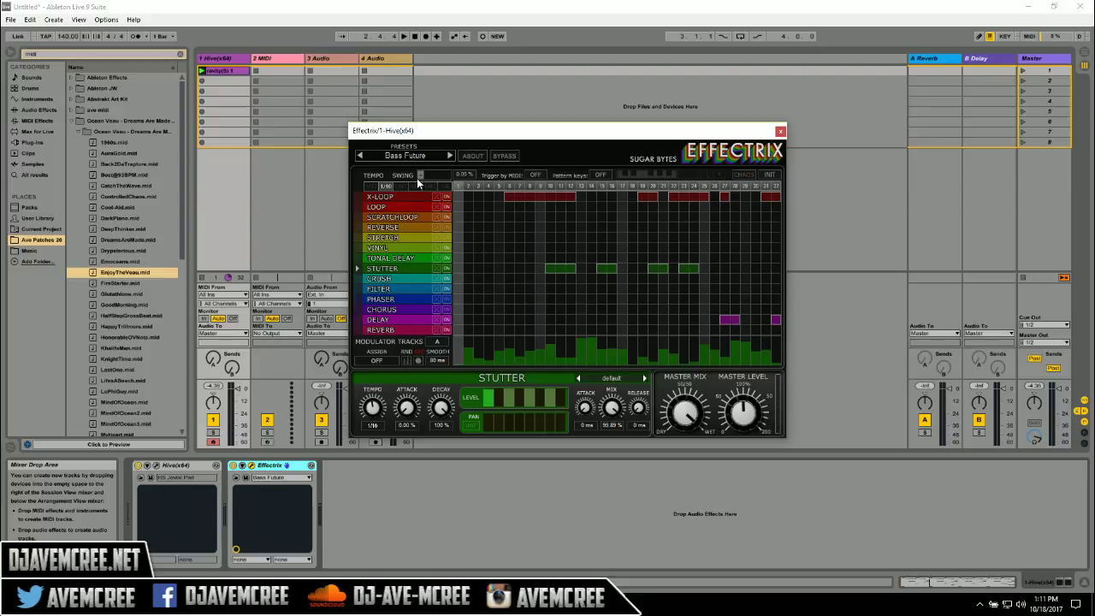
# Step: Try the sequencer's Swing at 71%, and bring it down to 12%
pyautogui.moveTo(421, 176); pyautogui.dragTo(460, 181)
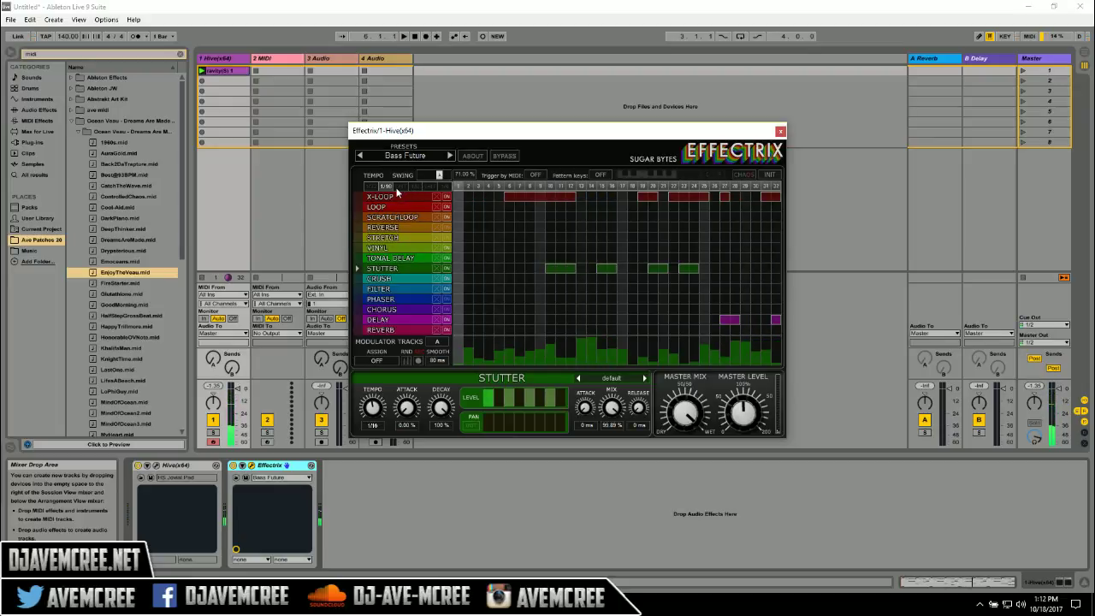
pyautogui.moveTo(440, 177); pyautogui.dragTo(407, 176)
# Step: Turn on the pattern keys and MIDI triggering, and fill patterns 2 and 3 with Chaos randomization
pyautogui.click(600, 175)
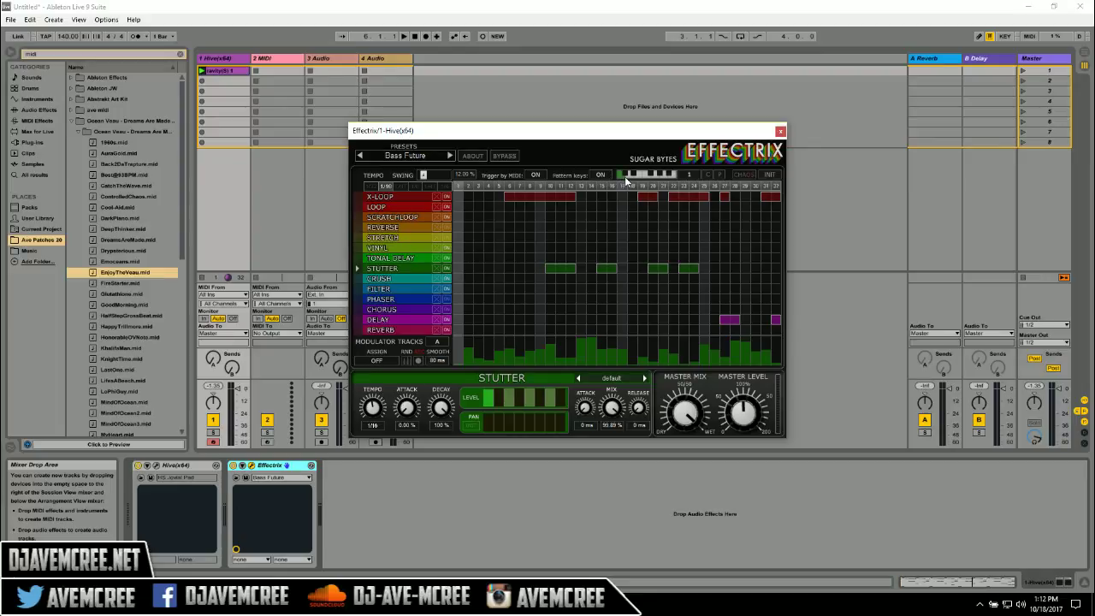
pyautogui.click(627, 174)
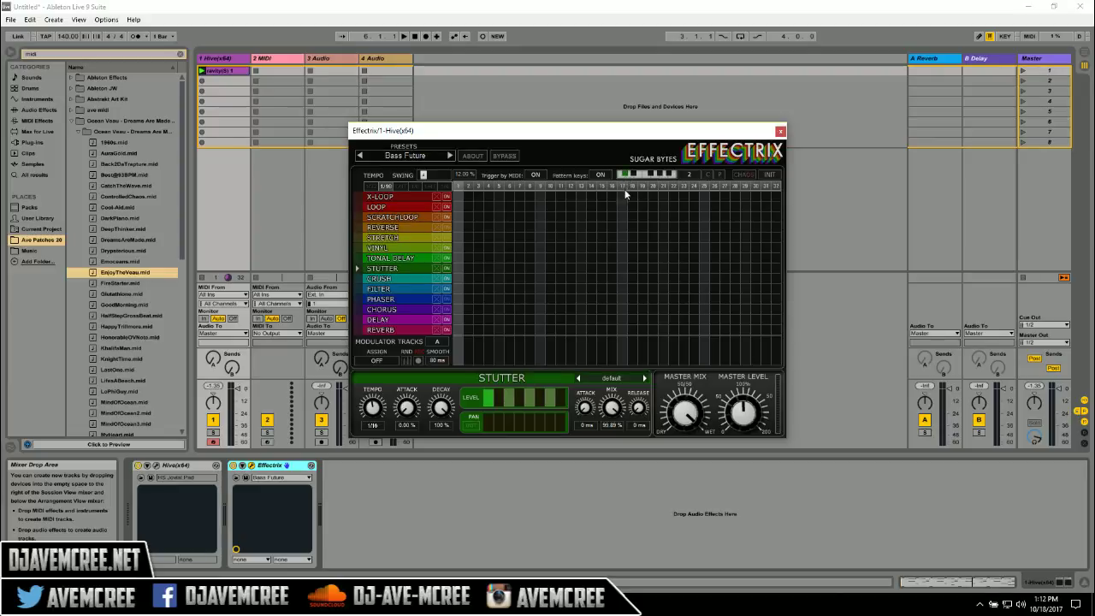
pyautogui.click(633, 176)
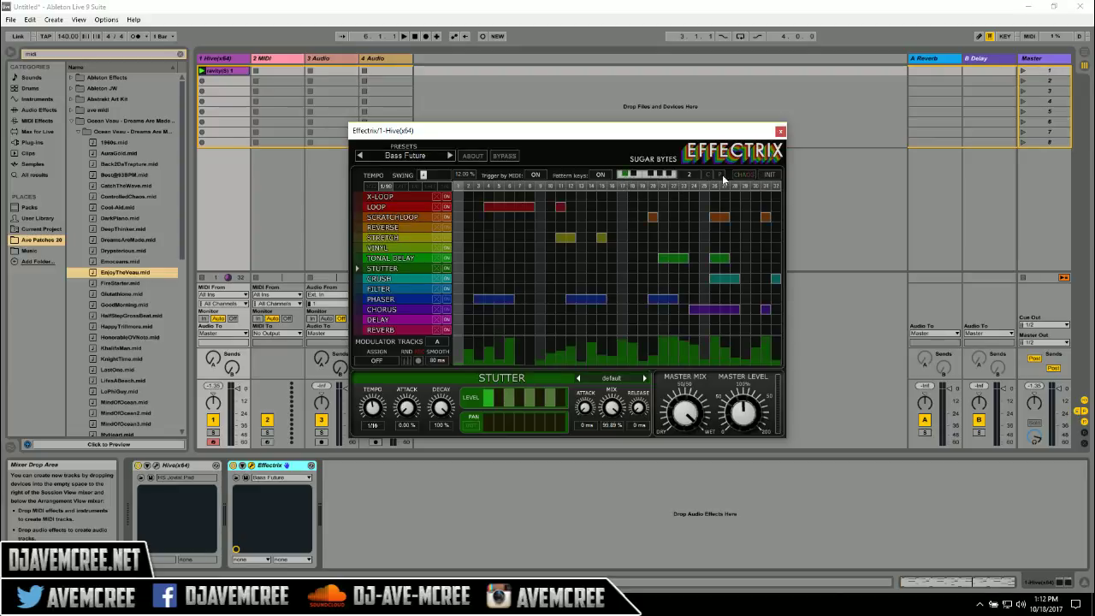
pyautogui.click(640, 175)
pyautogui.click(633, 175)
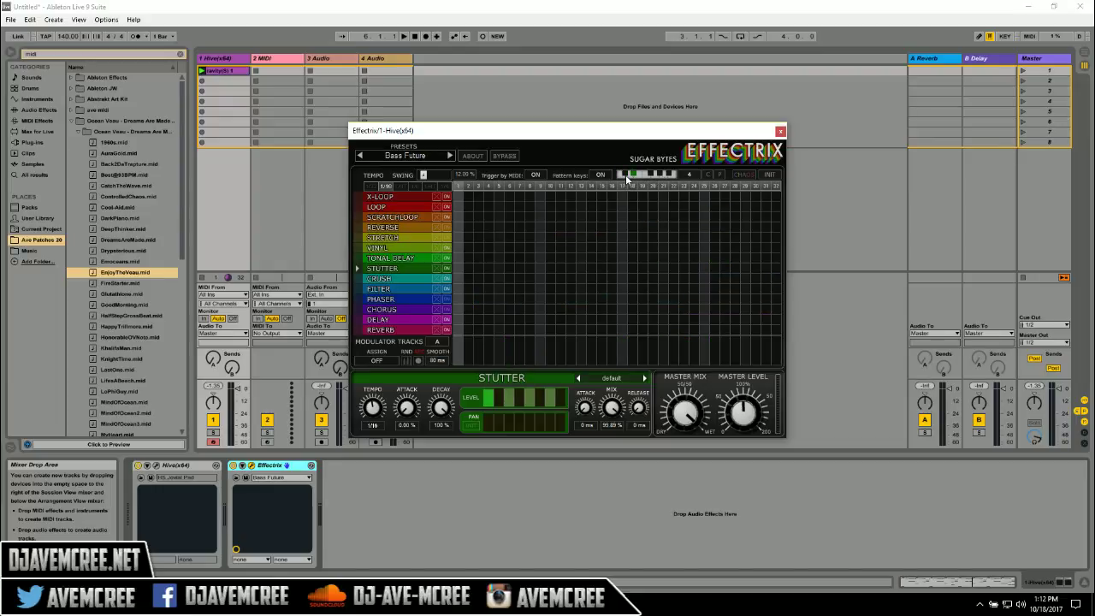
pyautogui.click(750, 174)
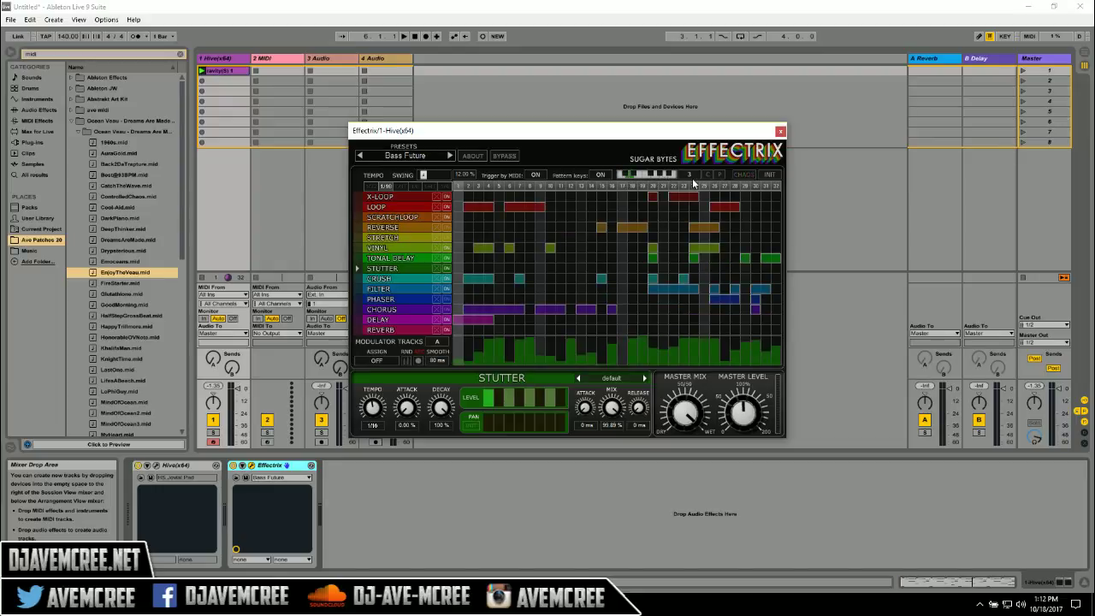
# Step: Turn off Trigger by MIDI and switch between patterns 1, 2 and 3 while listening, ending on pattern 3
pyautogui.click(620, 175)
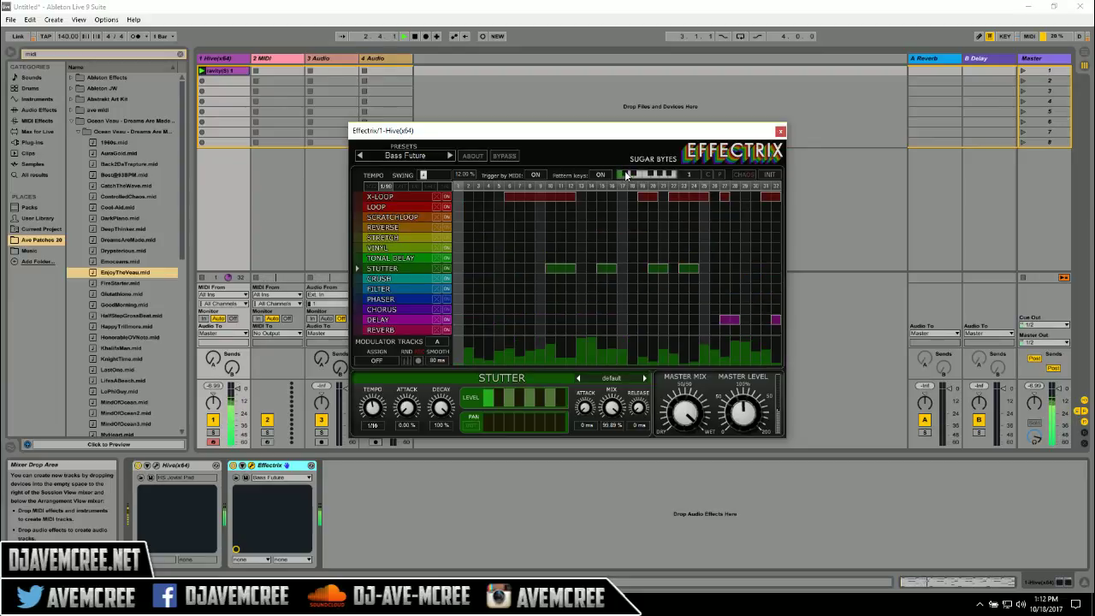
pyautogui.click(626, 174)
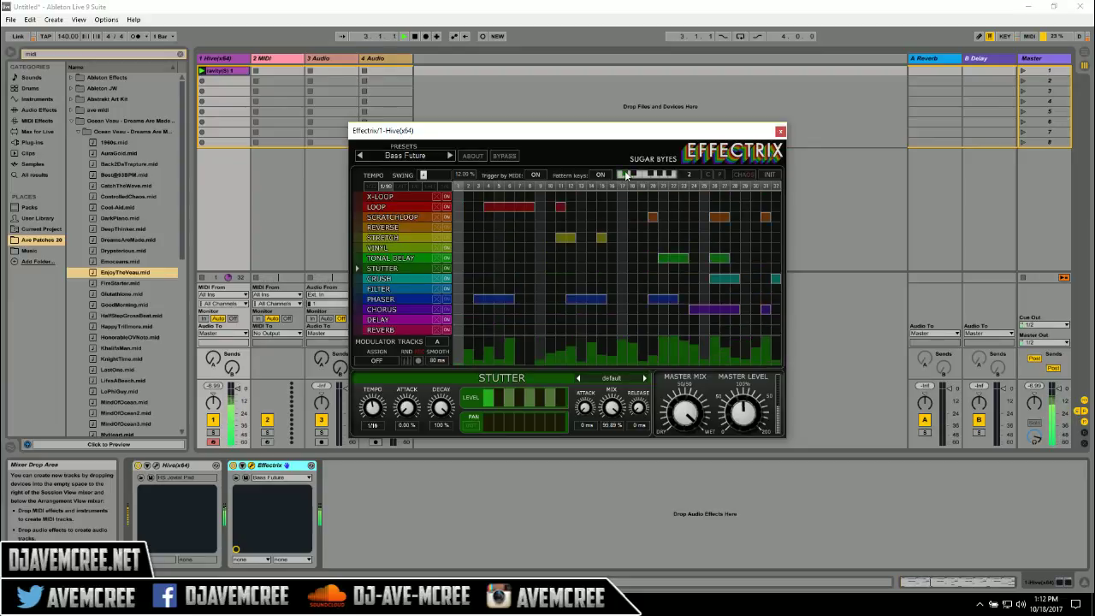
pyautogui.click(532, 174)
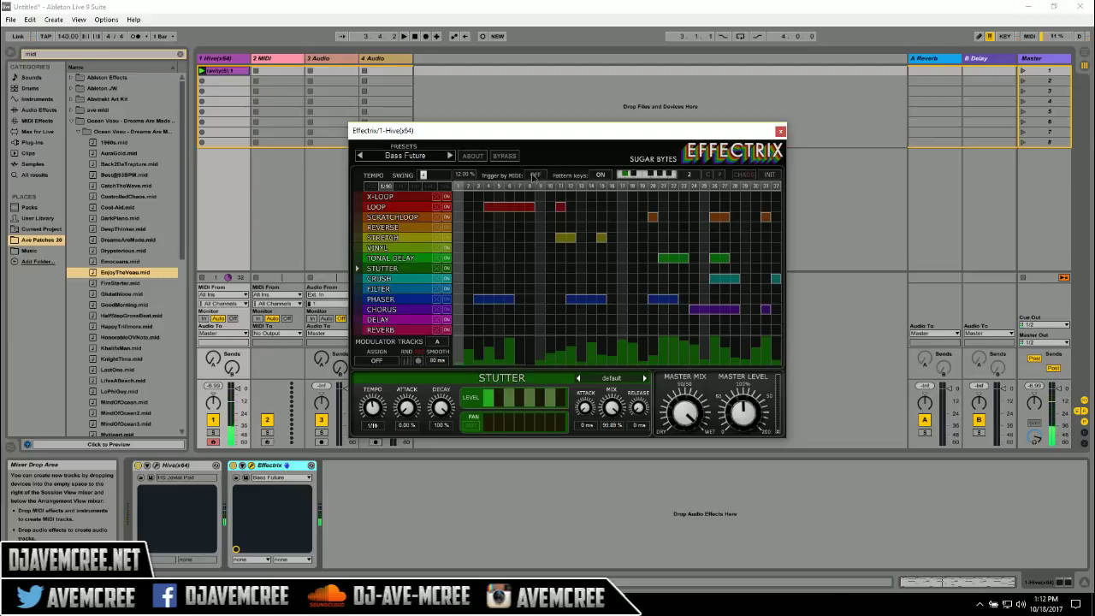
pyautogui.click(630, 175)
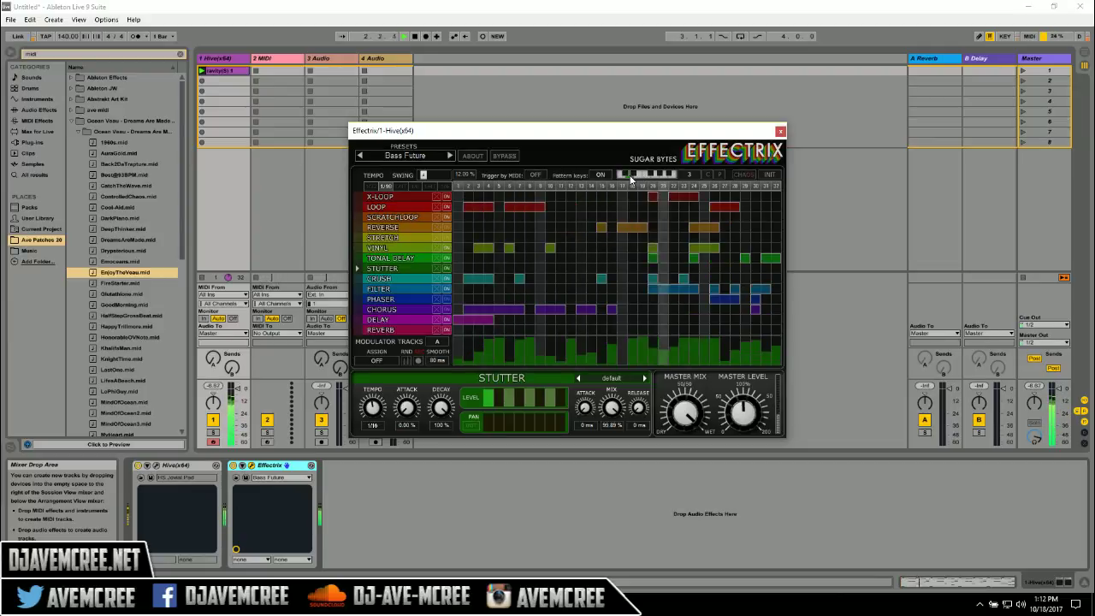
pyautogui.click(621, 176)
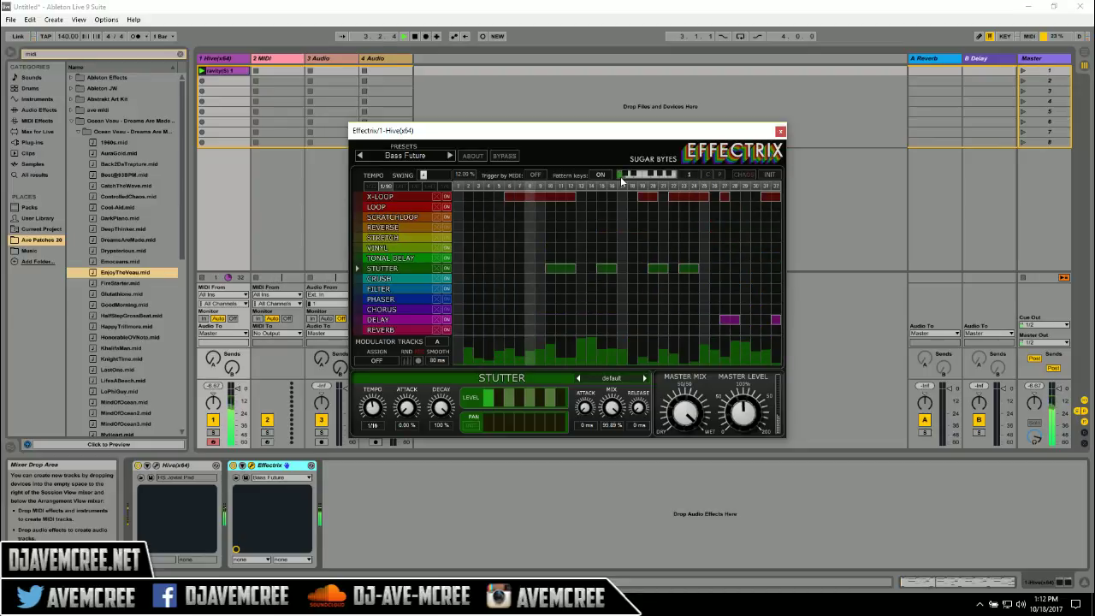
pyautogui.click(630, 176)
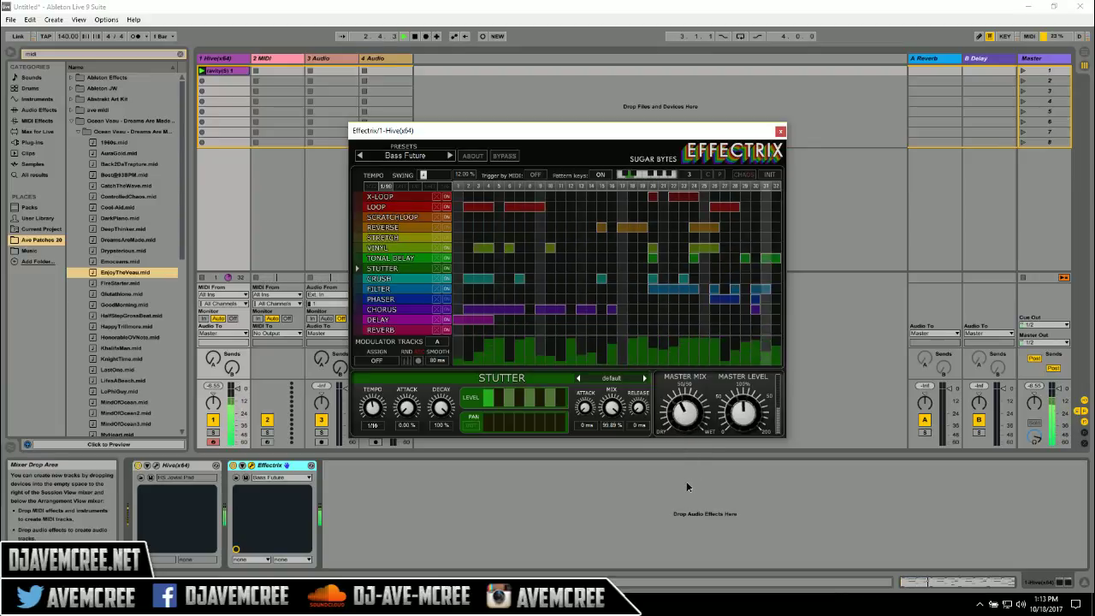
# Step: Stop playback with the Master Mix at 50/50, and try adjusting the Master Level
pyautogui.press('space')
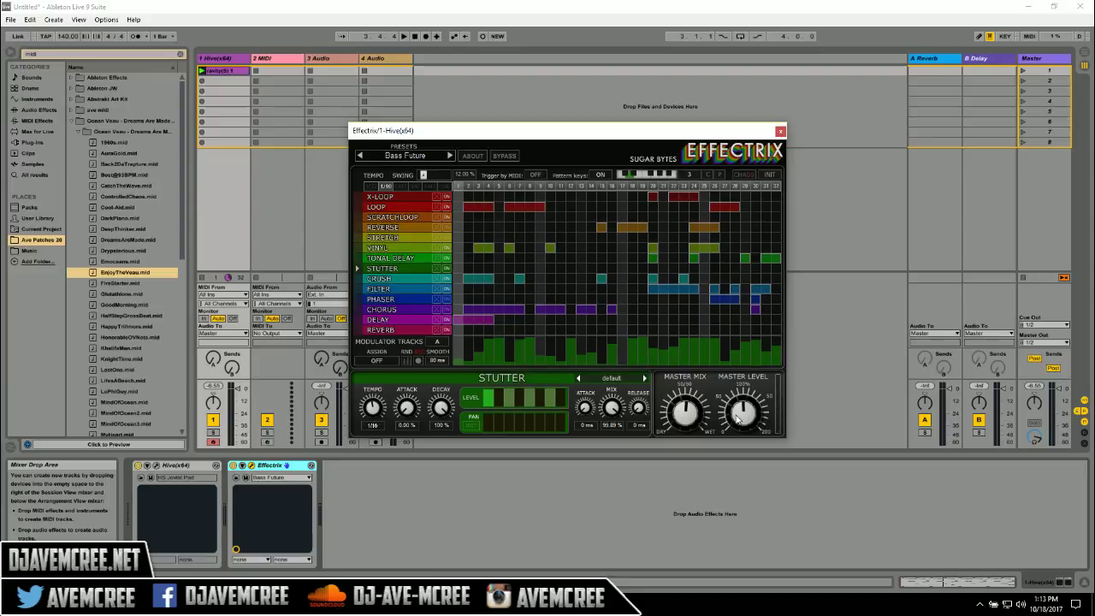
pyautogui.moveTo(743, 419); pyautogui.dragTo(744, 425)
# Step: Show the Reverb effect's parameters and look through its list of presets without changing the current one
pyautogui.click(420, 329)
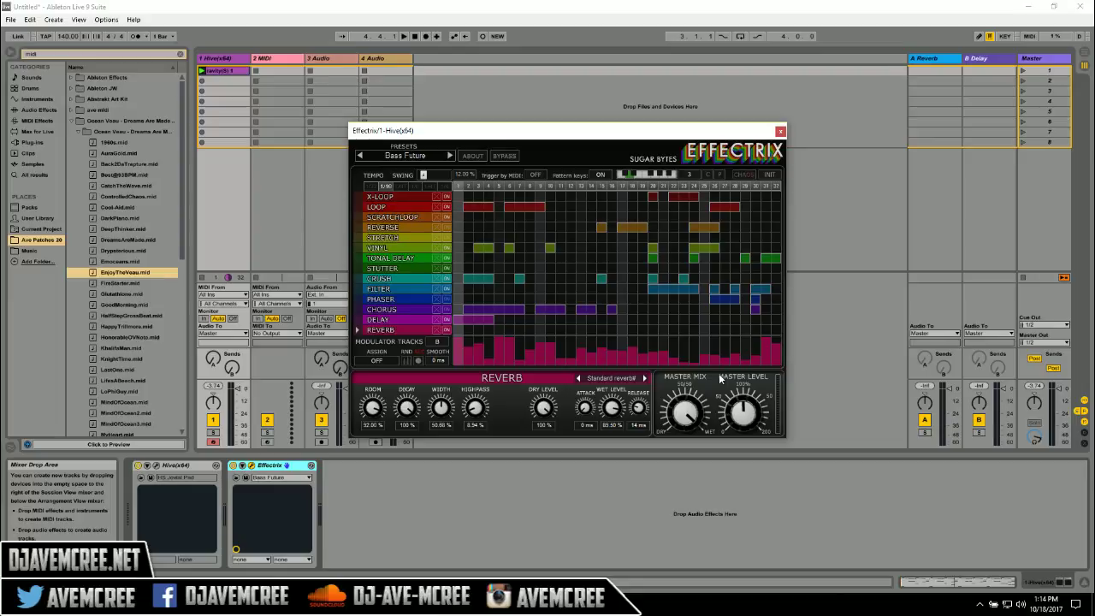
pyautogui.click(621, 379)
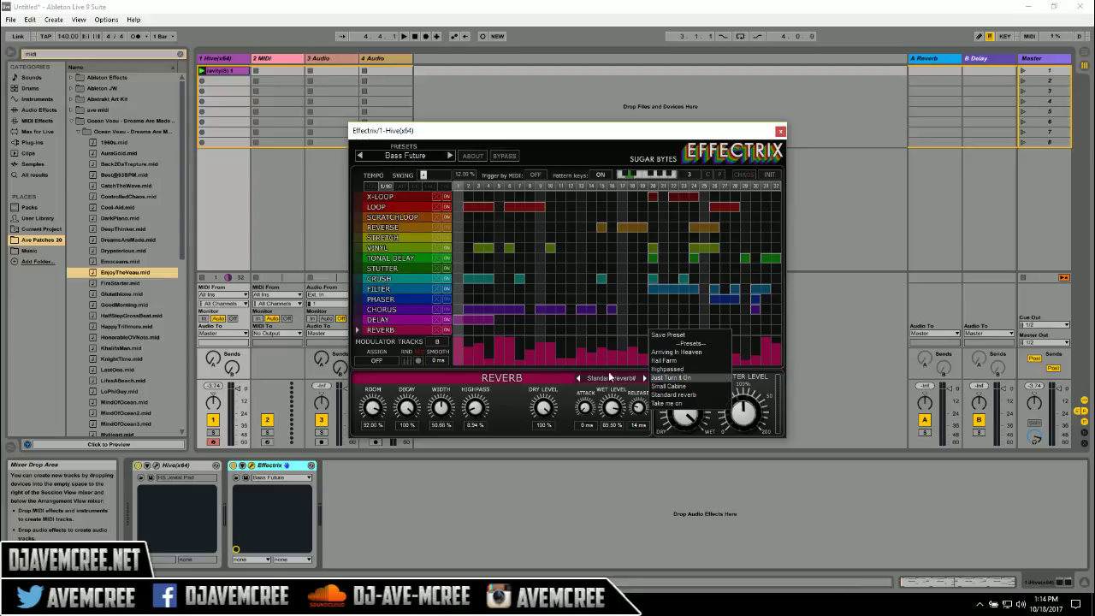
pyautogui.click(542, 386)
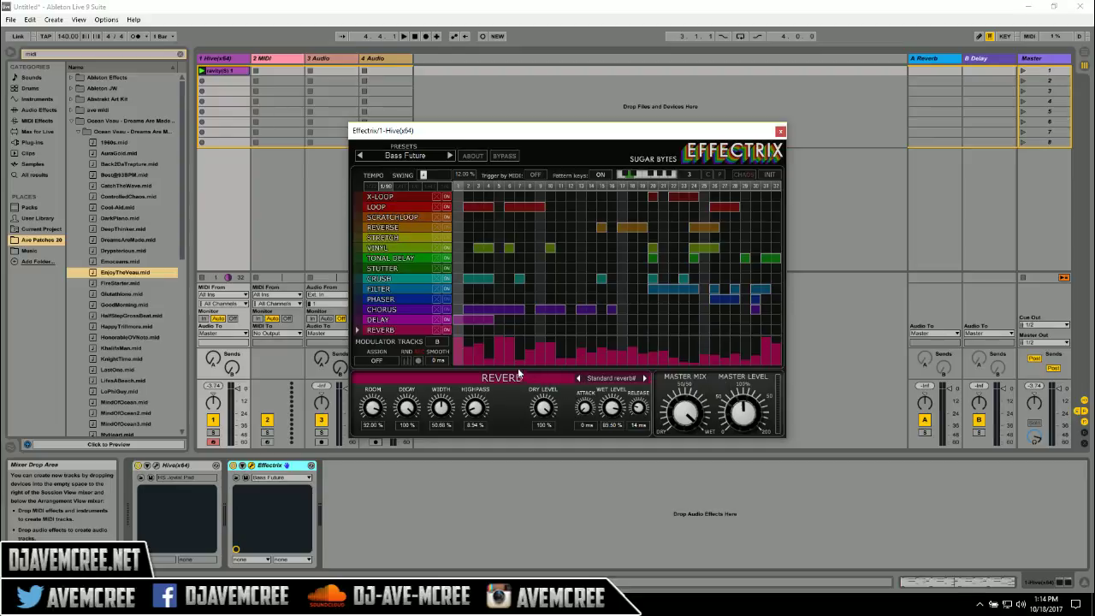
# Step: Open the save dialog for the overall Effectrix preset, and close it without saving
pyautogui.click(432, 157)
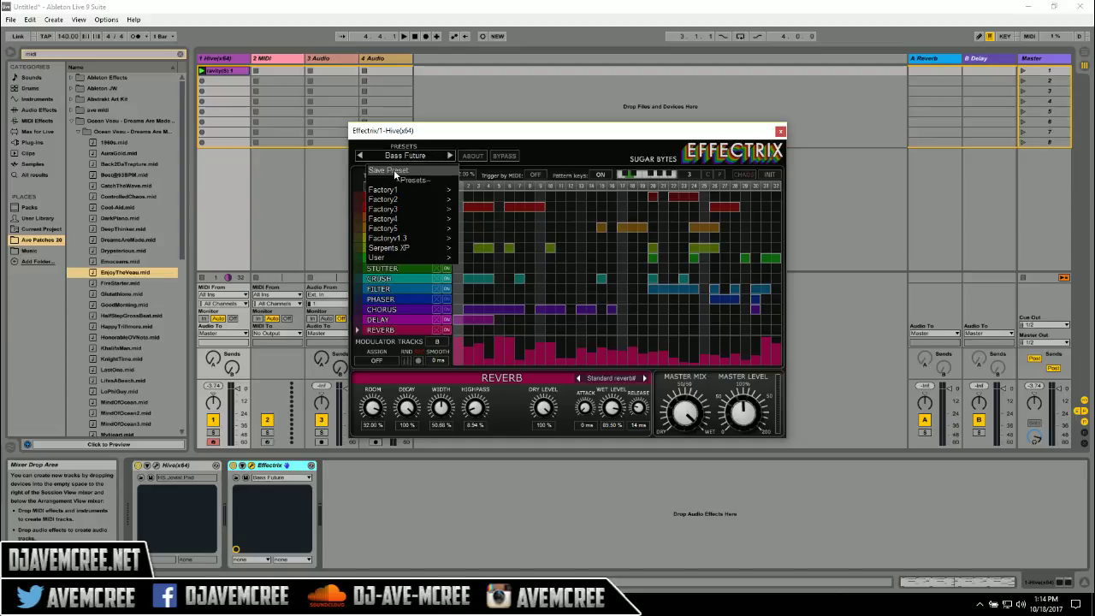
pyautogui.click(394, 173)
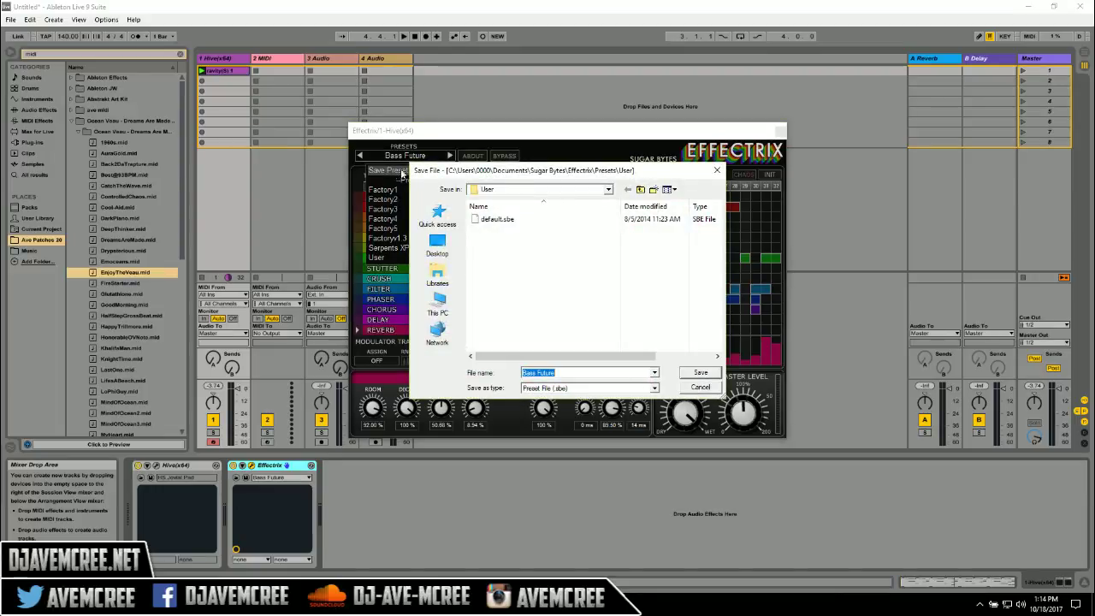
pyautogui.click(697, 390)
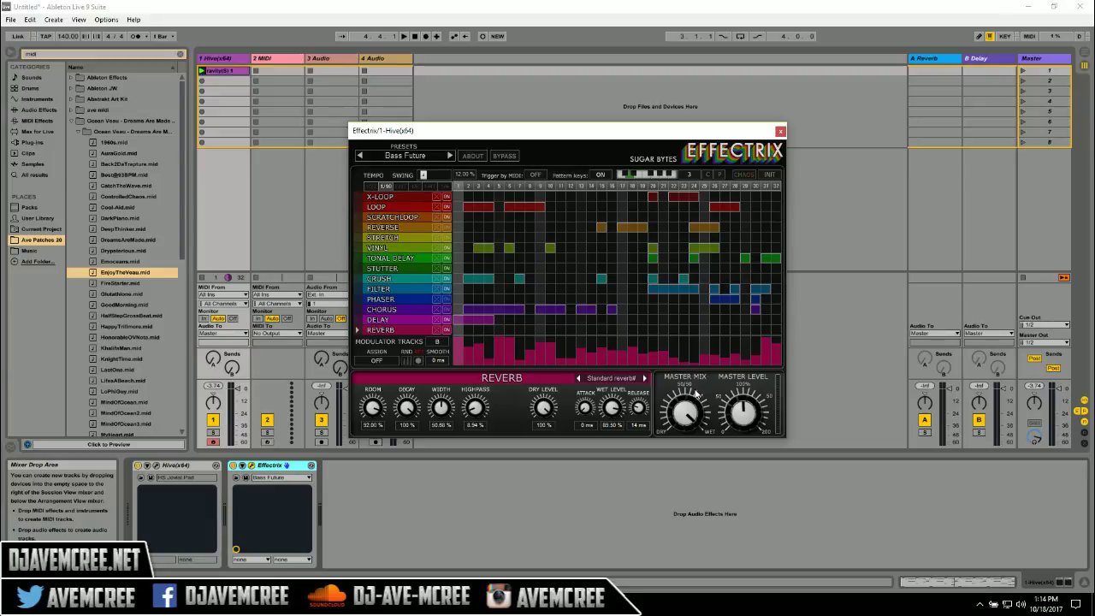